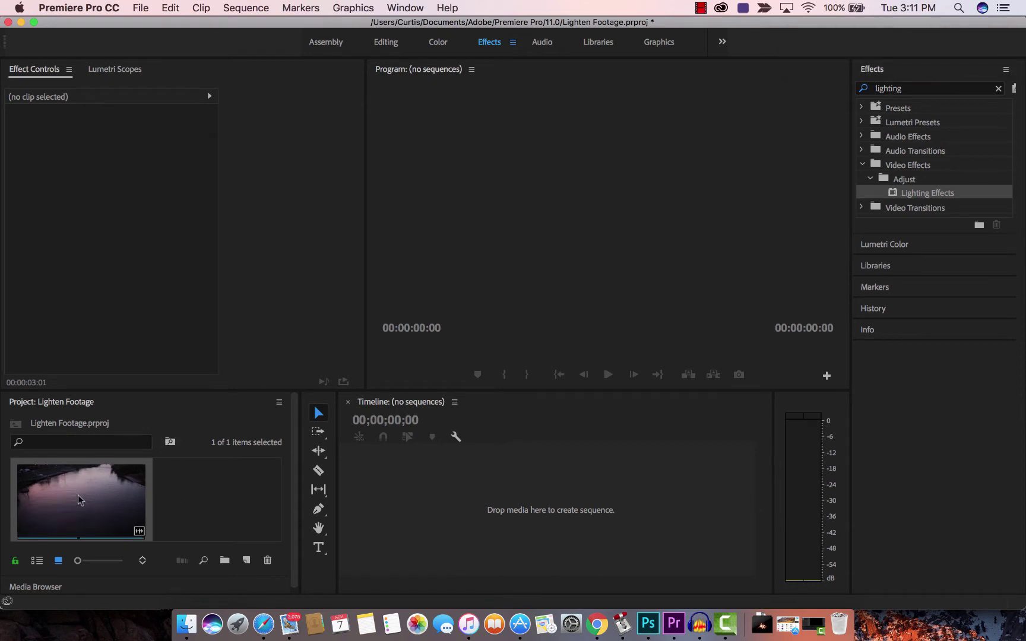
Step: Create a sequence from the river clip and zoom the timeline in on it
drag(71, 493, 379, 468)
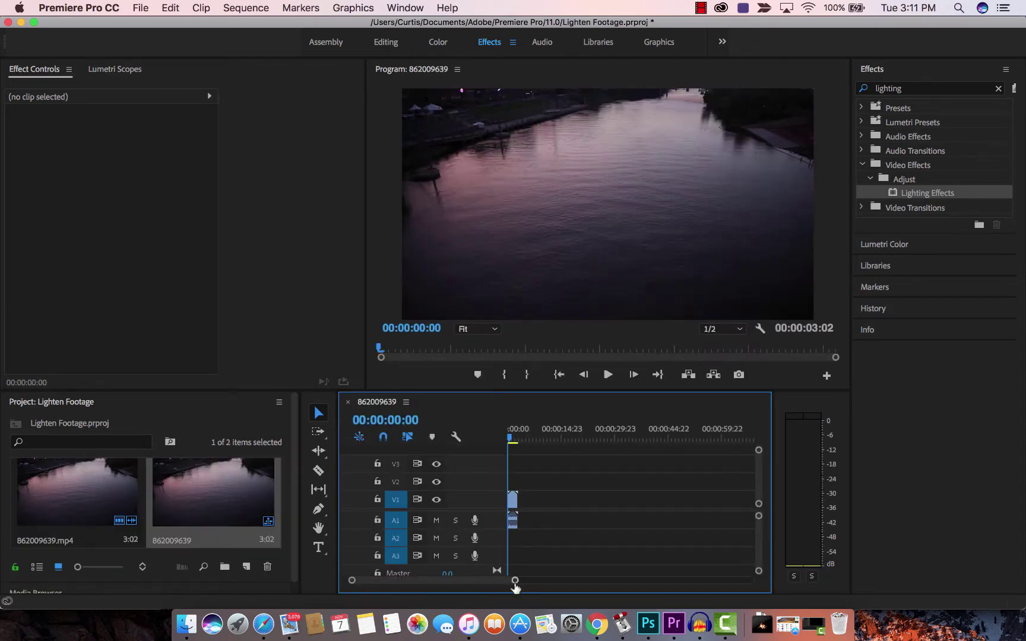
drag(516, 580, 464, 591)
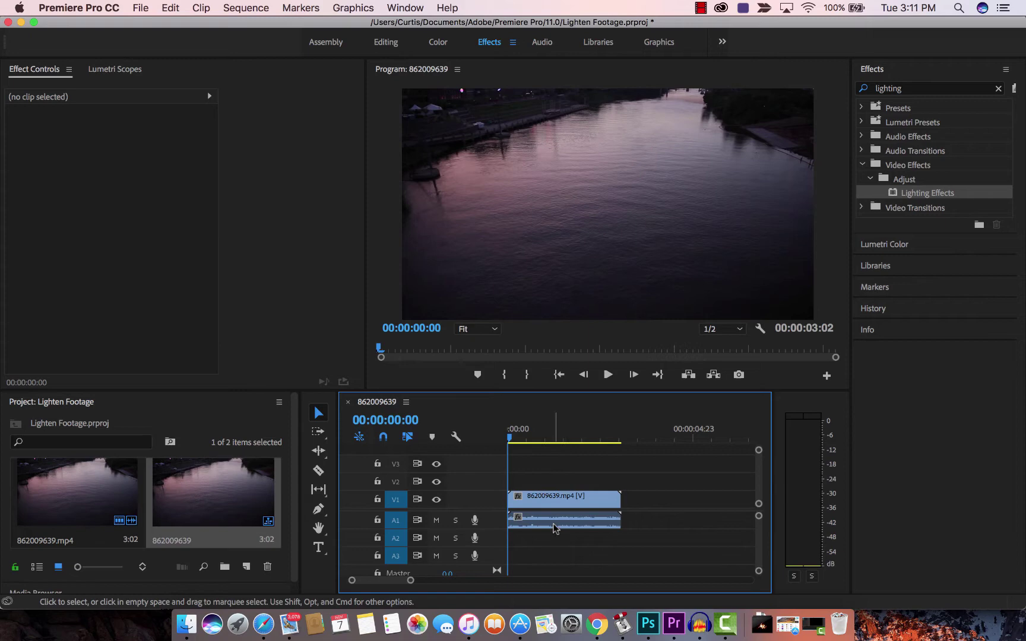
click(568, 498)
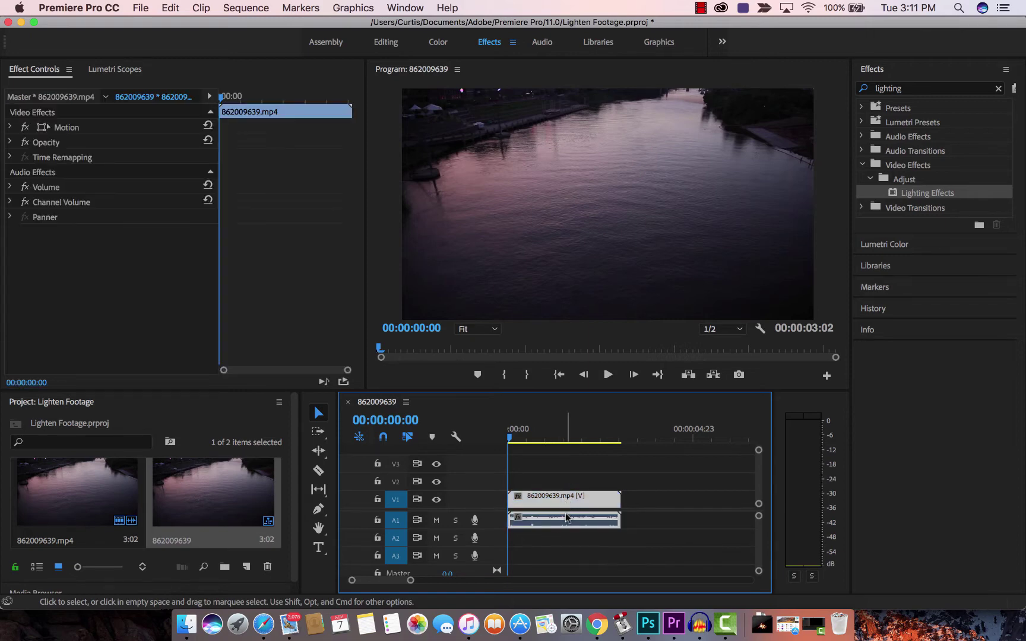
Step: Unlink the river clip's audio and delete it, leaving only the video on V1
right_click(566, 518)
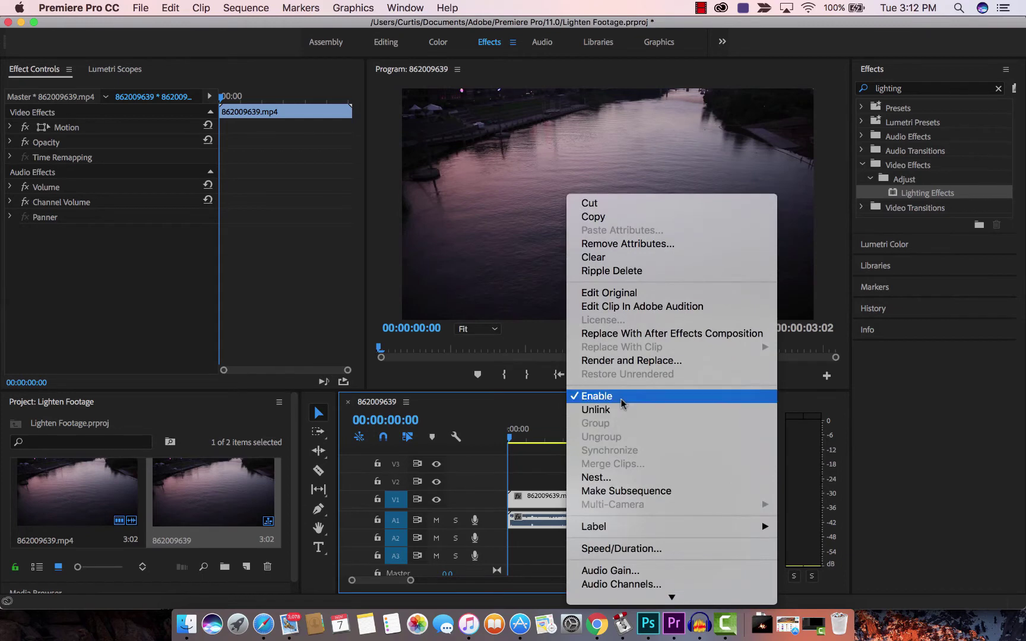
click(619, 412)
click(632, 522)
click(578, 520)
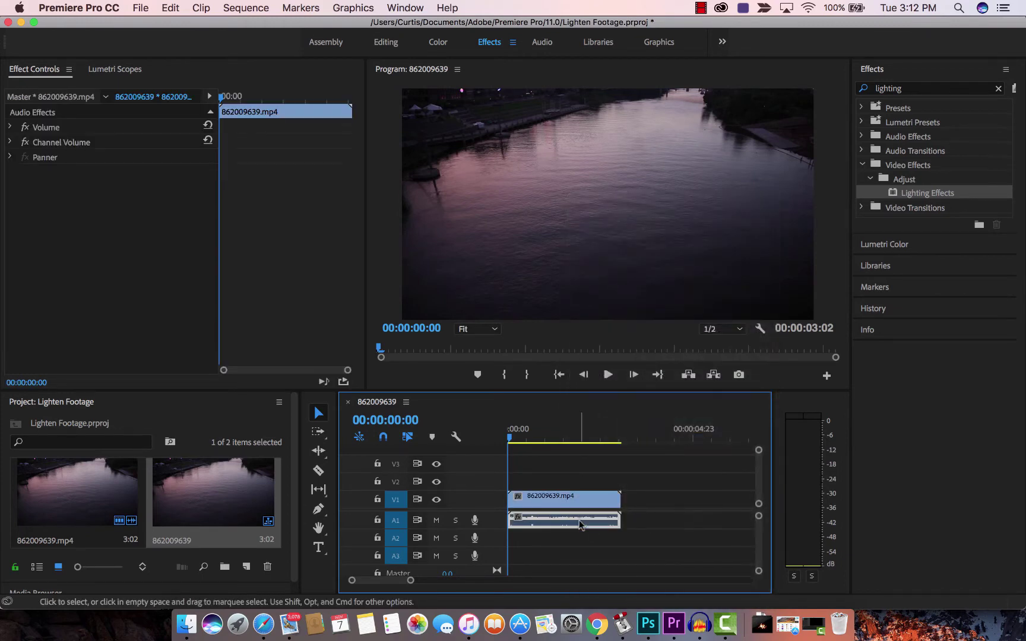
key(Delete)
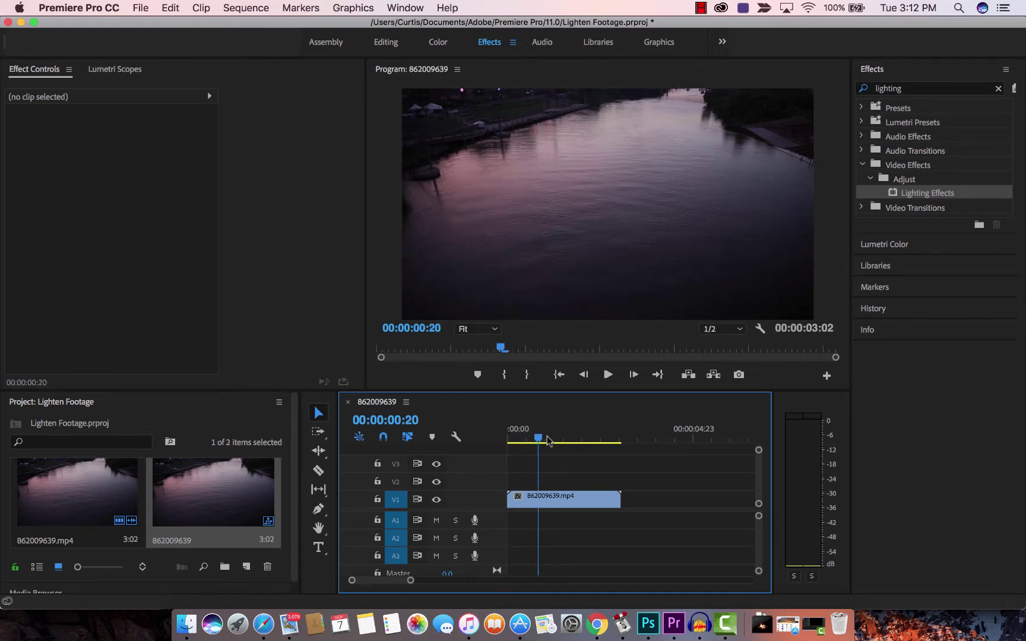
mouse_move(511, 437)
mouse_down()
mouse_move(600, 439)
mouse_move(506, 439)
mouse_up()
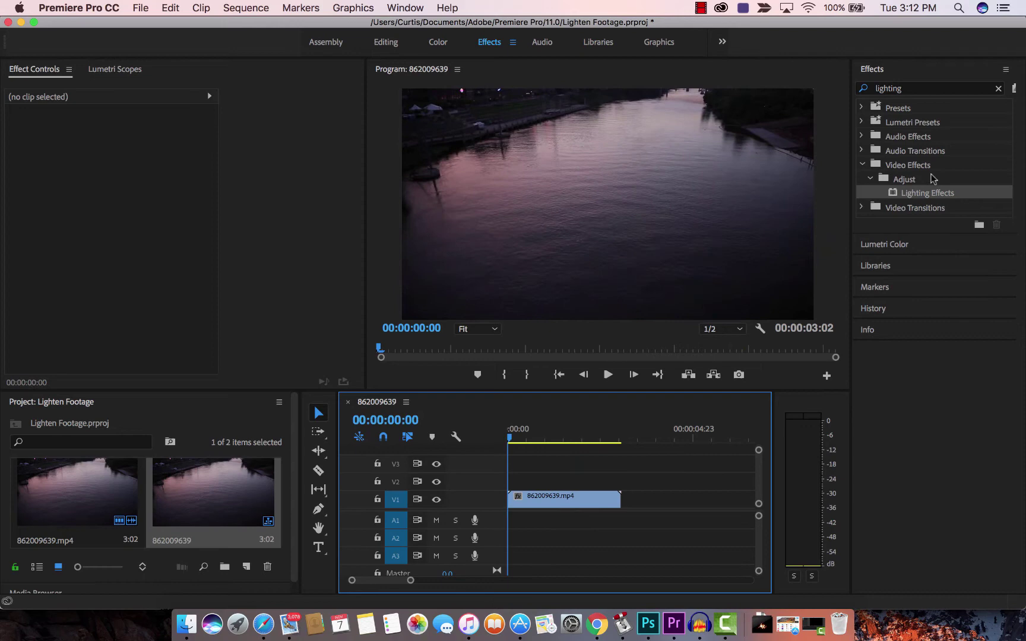
click(912, 87)
key(BackSpace)
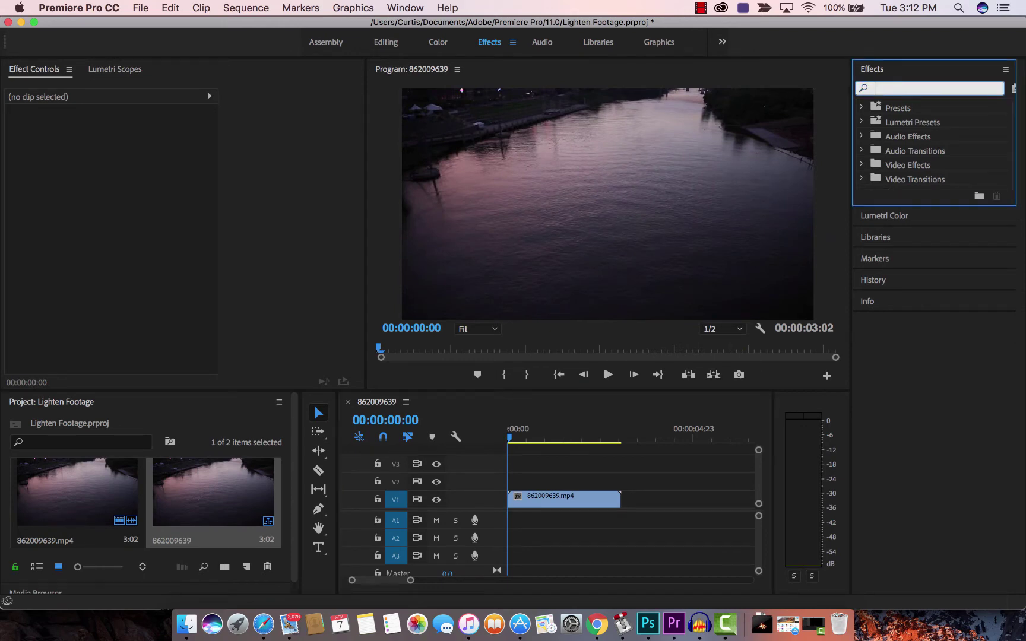
click(909, 81)
click(418, 7)
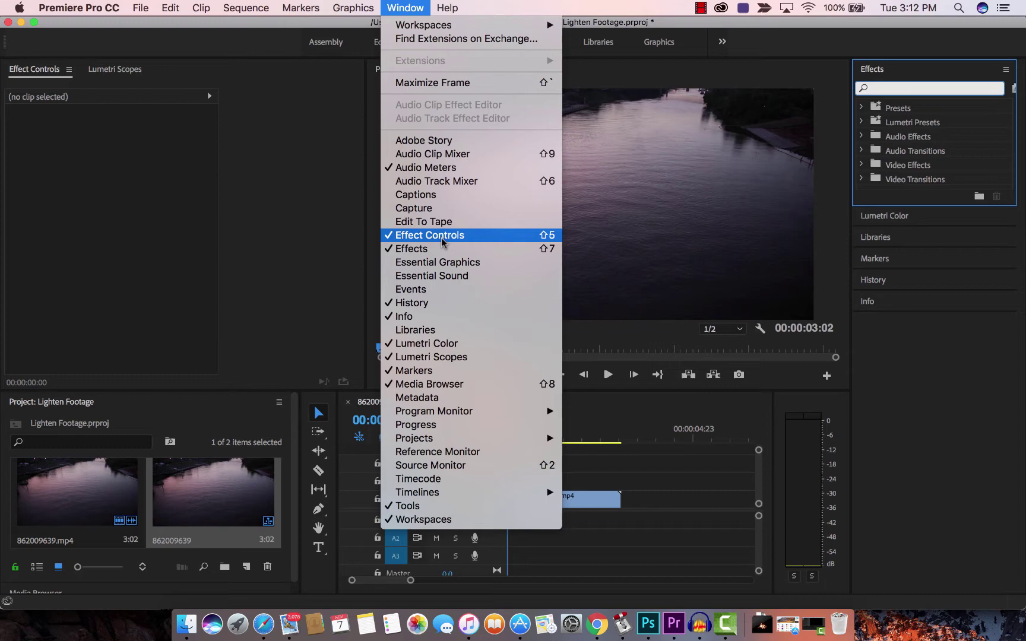
click(410, 5)
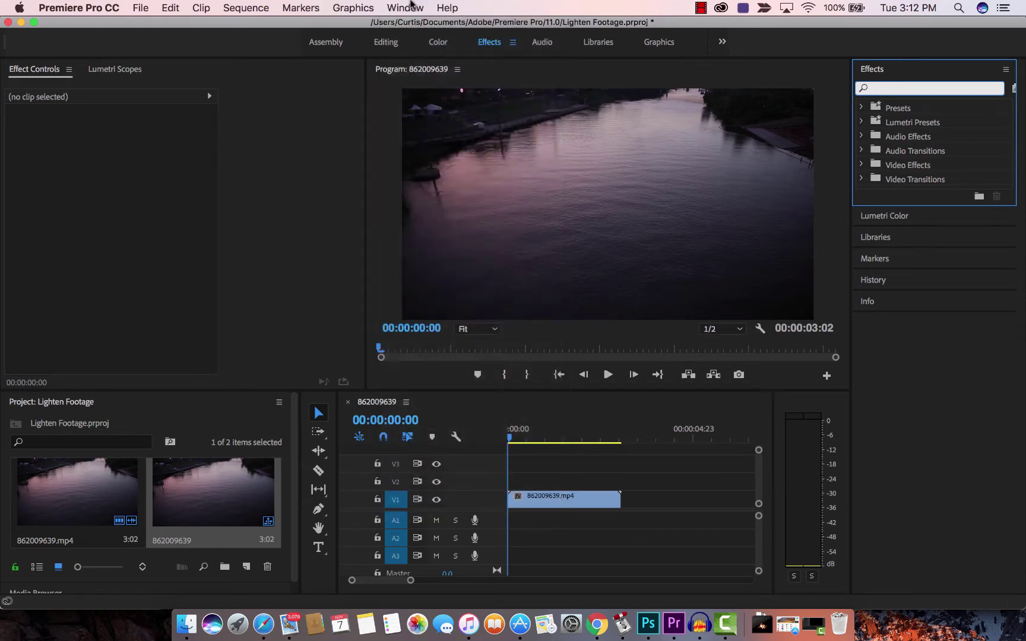
click(894, 88)
text(lighting)
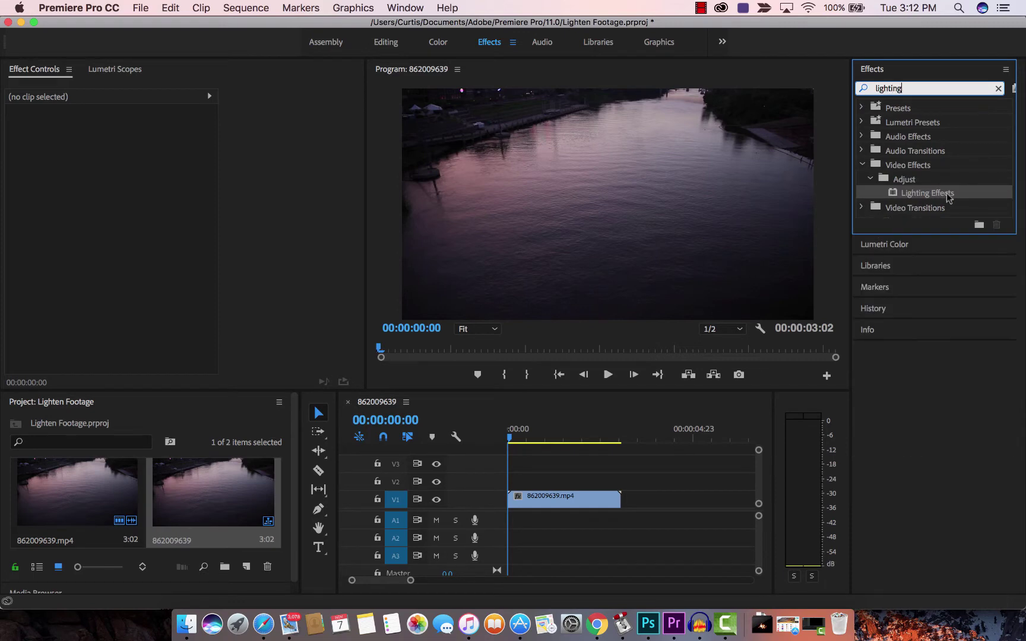
Step: Apply Lighting Effects to the V1 river clip and check its light outline
drag(949, 197, 549, 497)
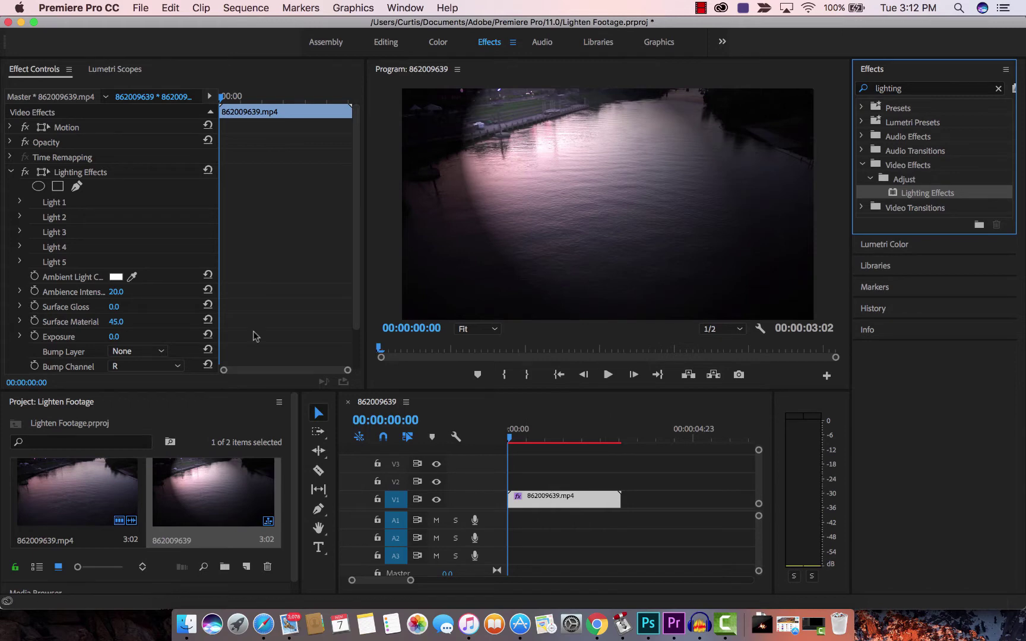
click(103, 177)
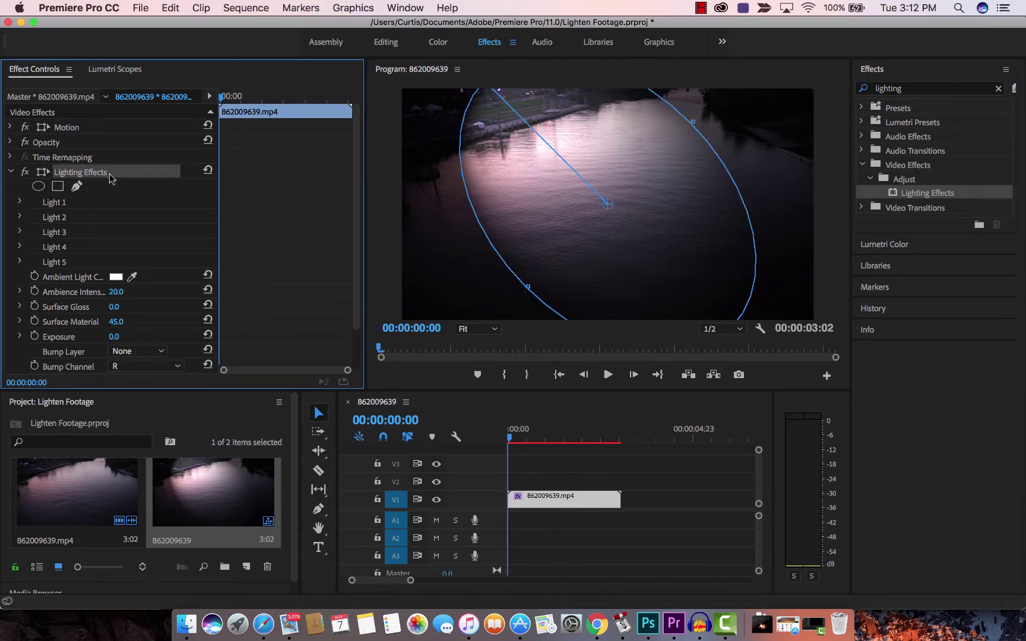
click(97, 175)
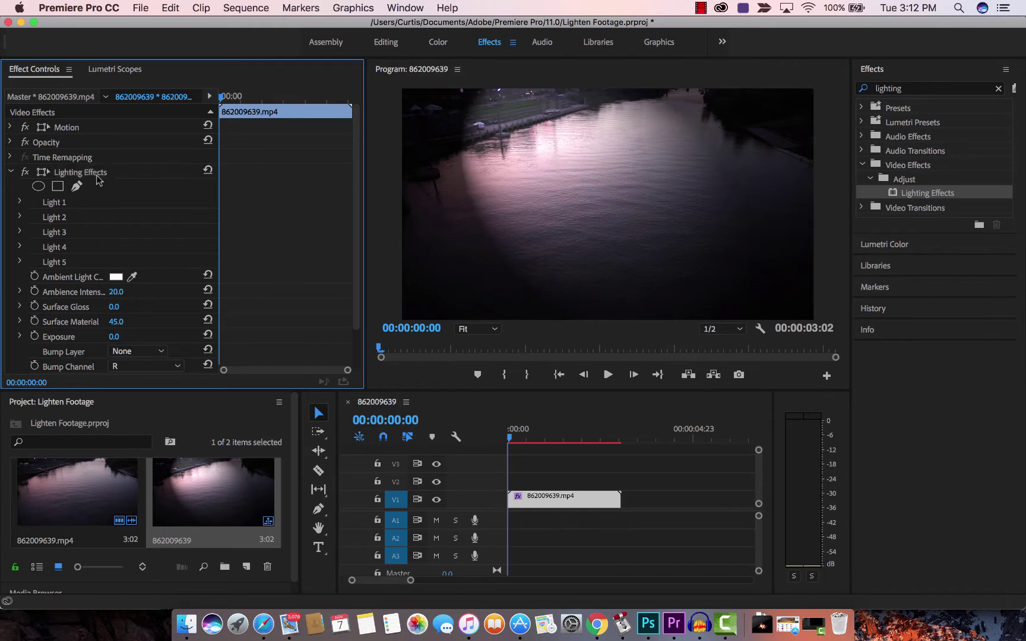
click(96, 178)
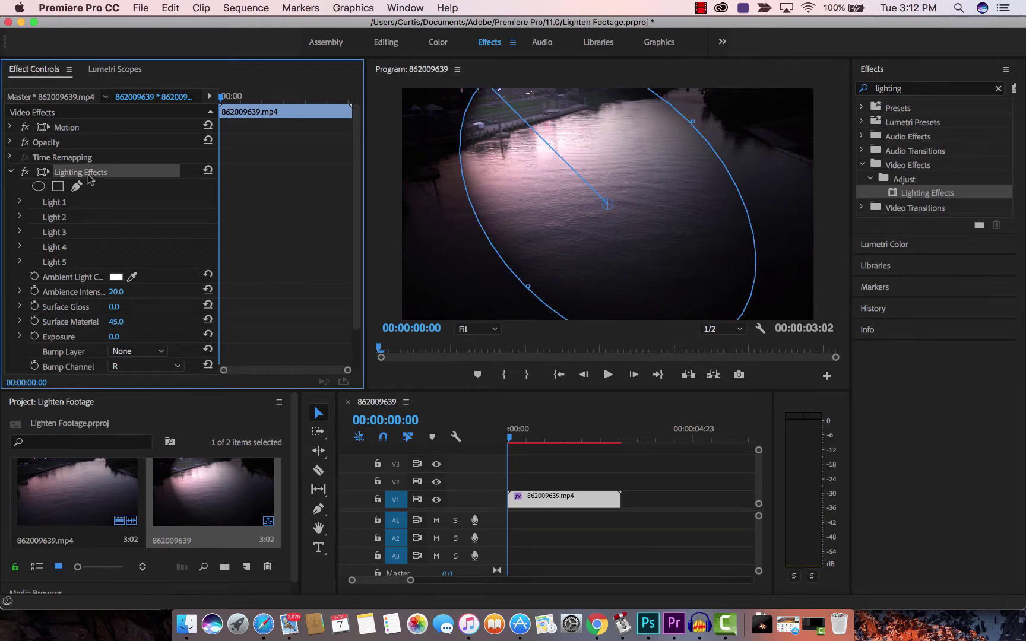
click(54, 205)
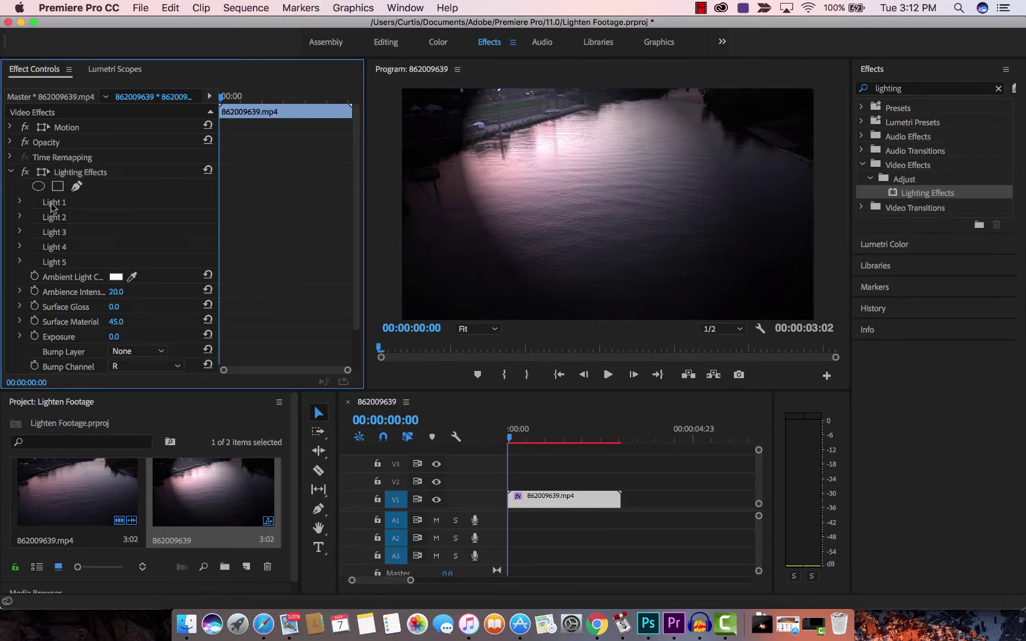
Step: Change Light 1's type from Spotlight to Directional
click(20, 203)
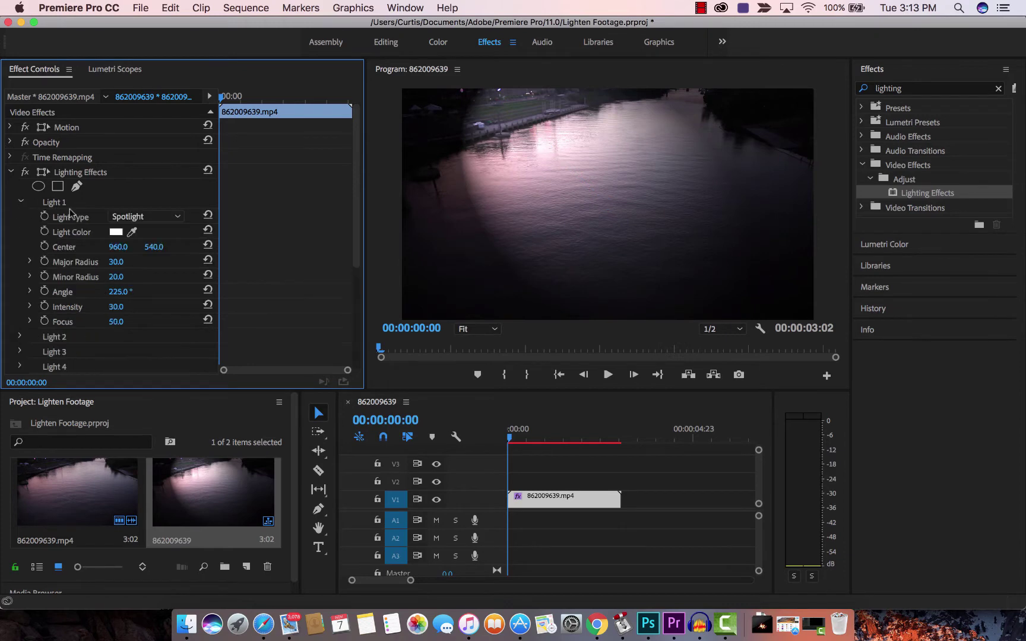
click(129, 221)
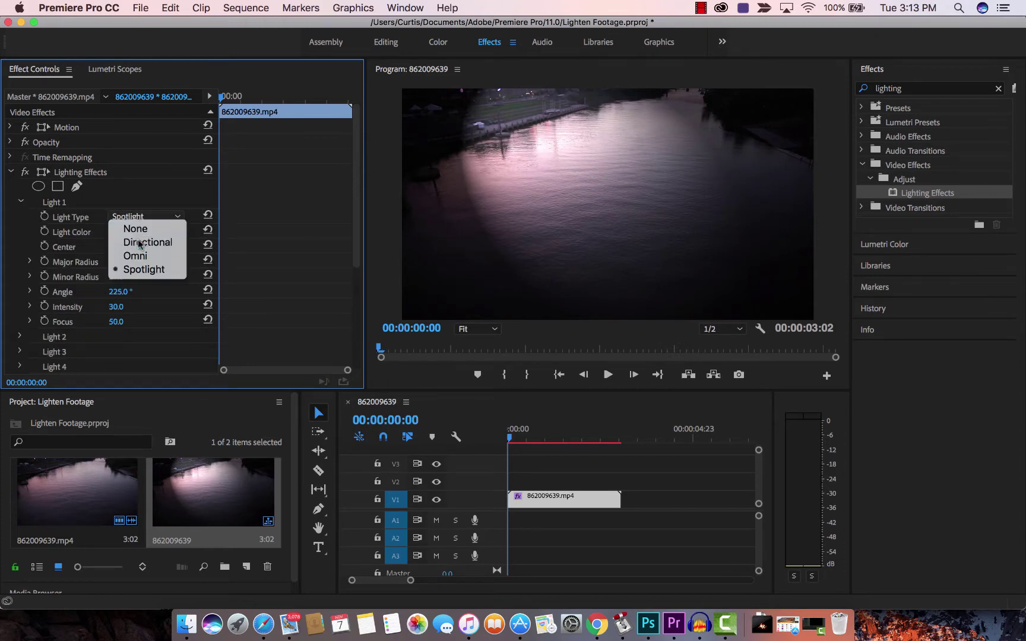
click(139, 242)
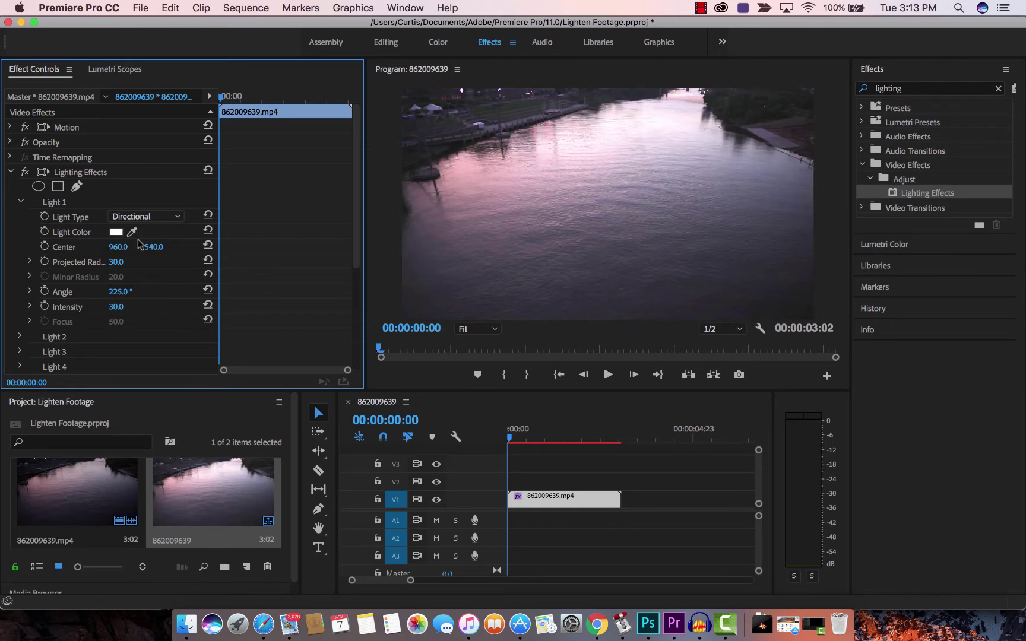
click(11, 177)
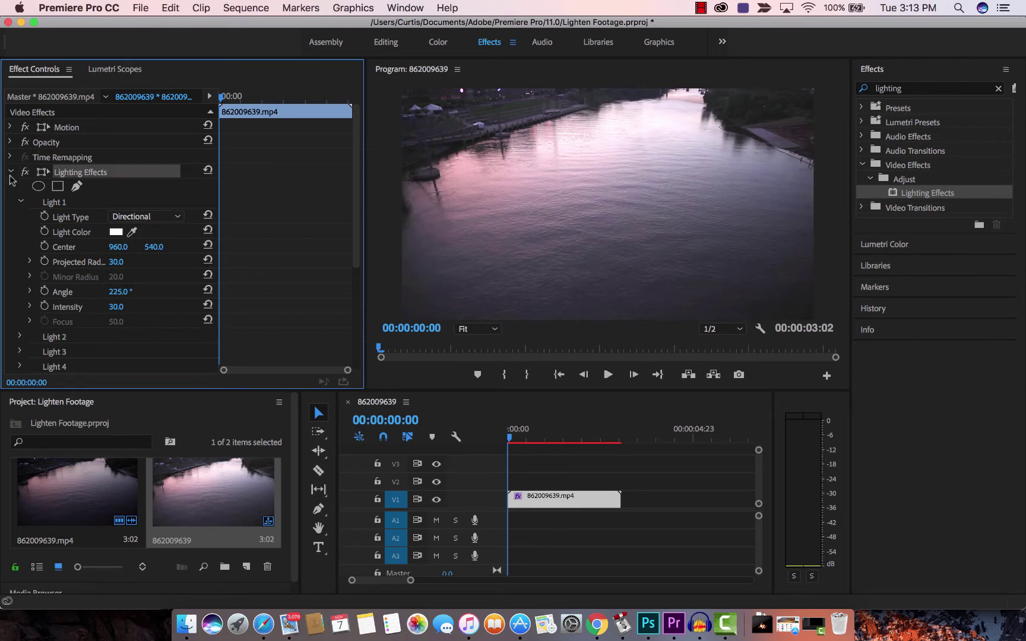
click(10, 172)
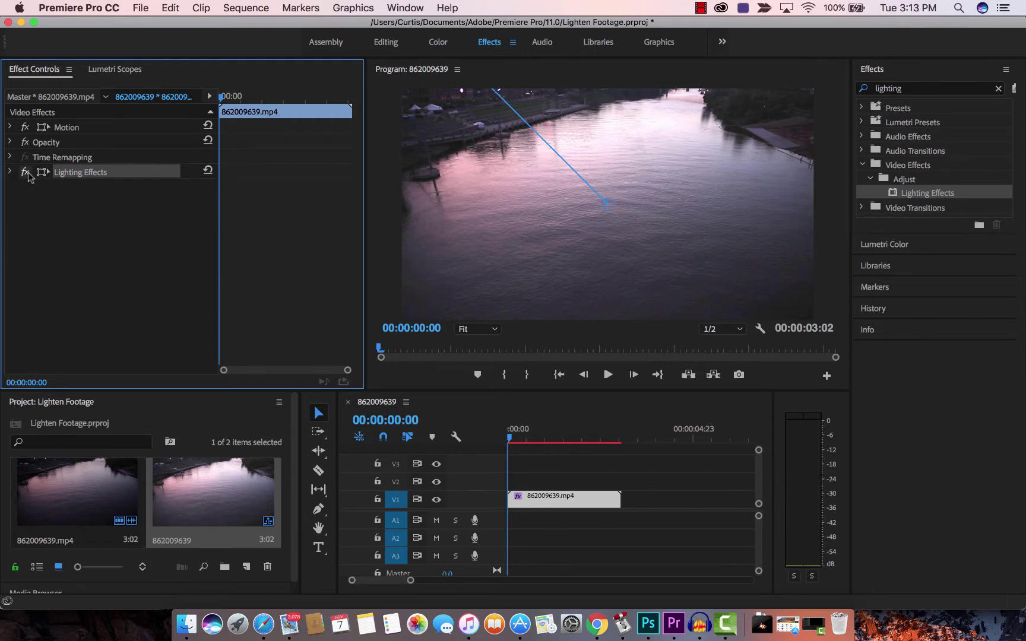
click(25, 173)
click(25, 173)
click(11, 172)
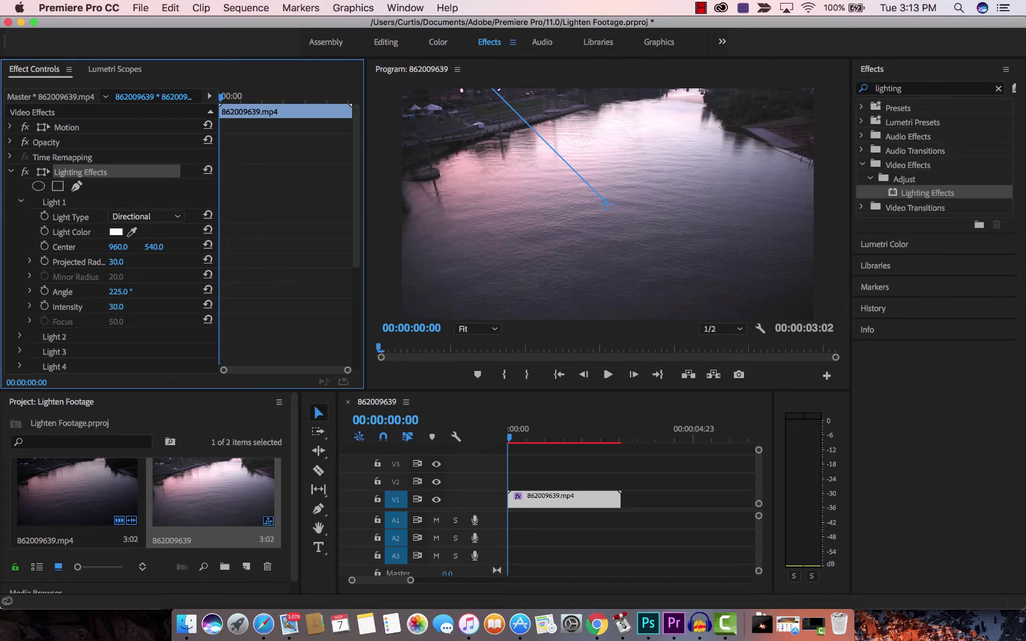
mouse_move(115, 306)
mouse_down()
mouse_move(133, 307)
mouse_move(76, 307)
mouse_move(136, 306)
mouse_move(118, 307)
mouse_up()
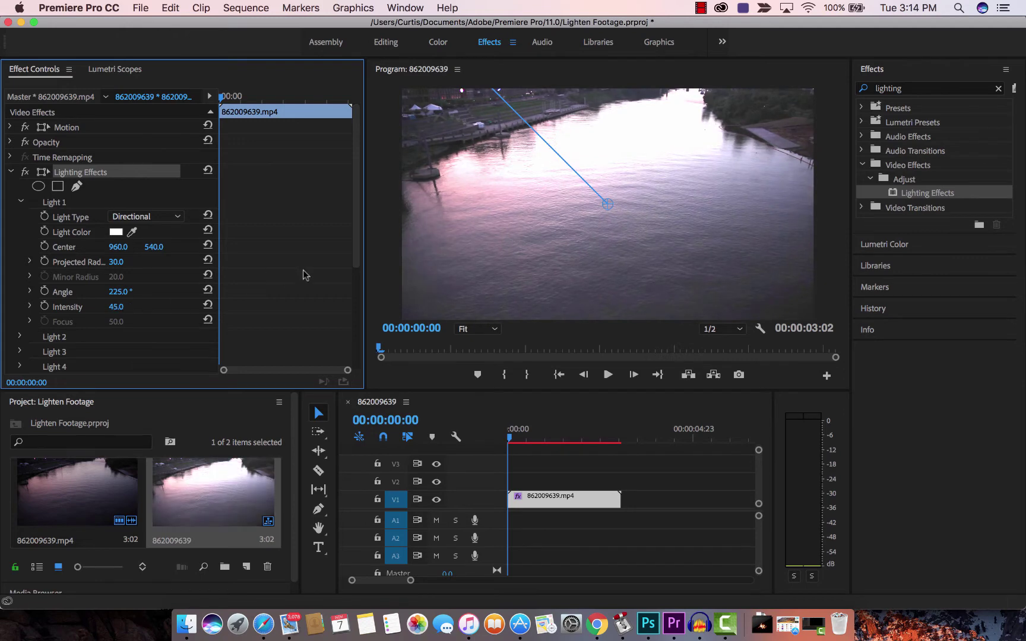
click(402, 144)
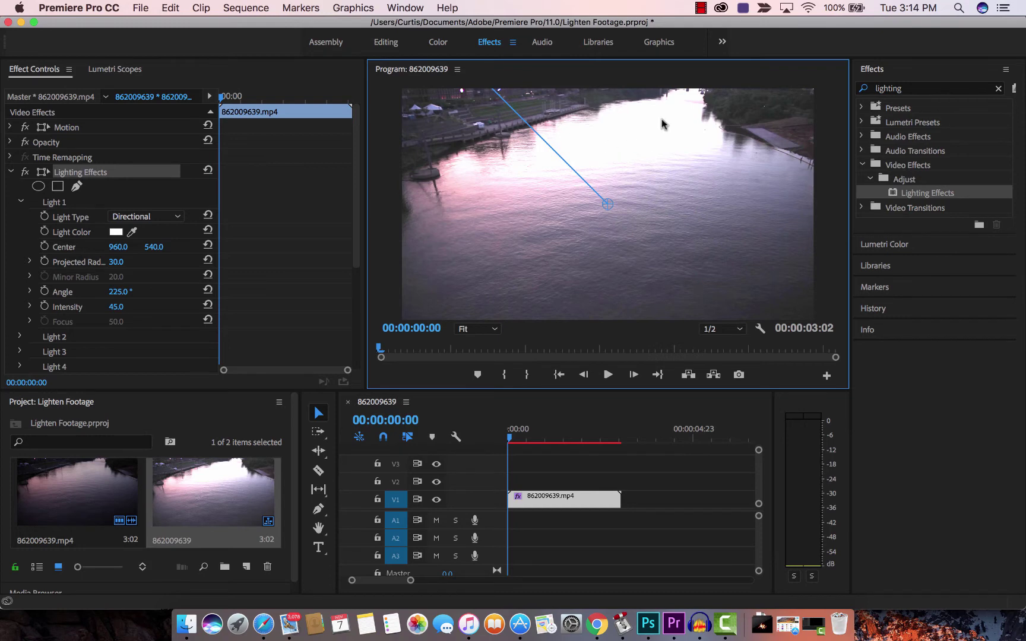
click(81, 172)
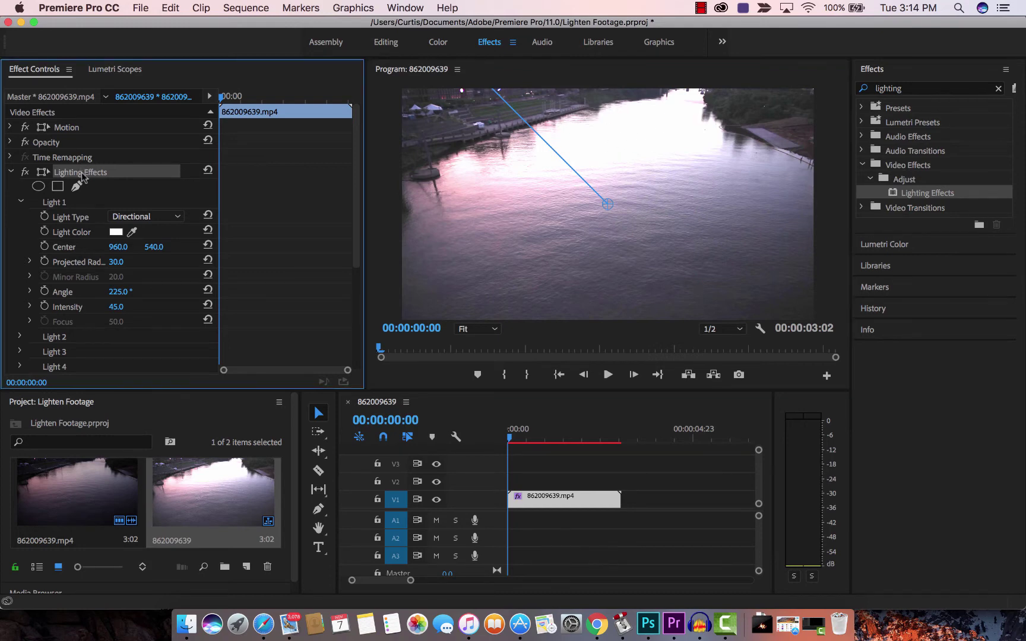
click(25, 172)
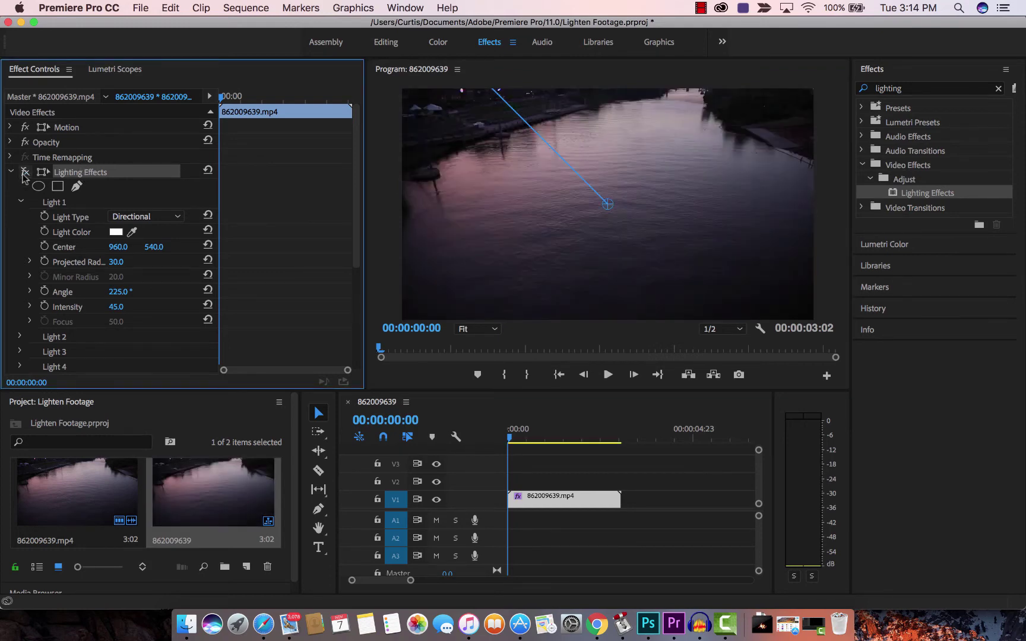
click(25, 173)
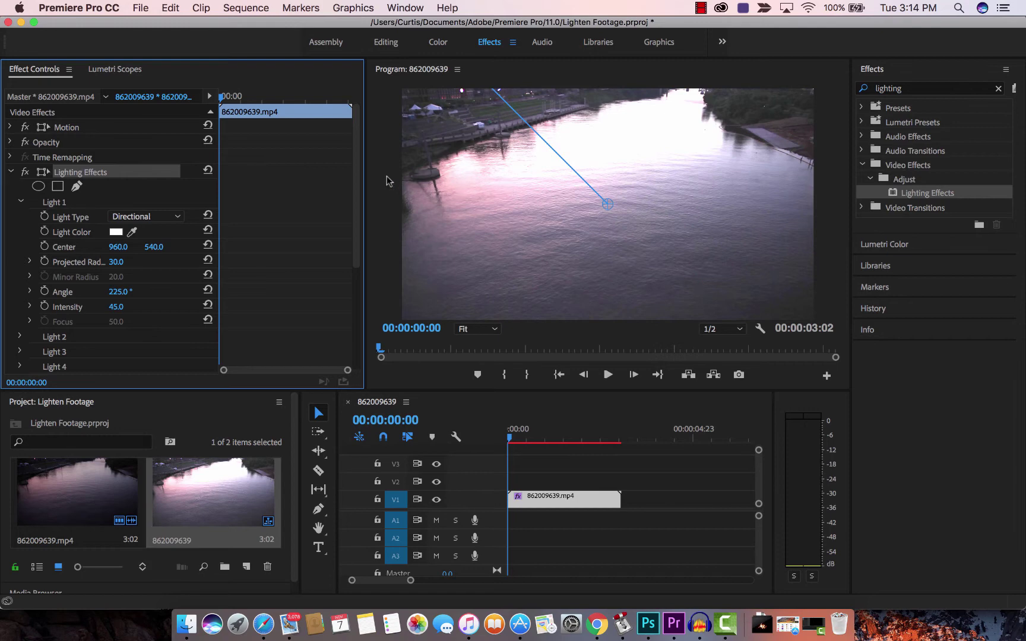
Step: Collapse the first Lighting Effects and stack a second Lighting Effects on the clip
click(11, 172)
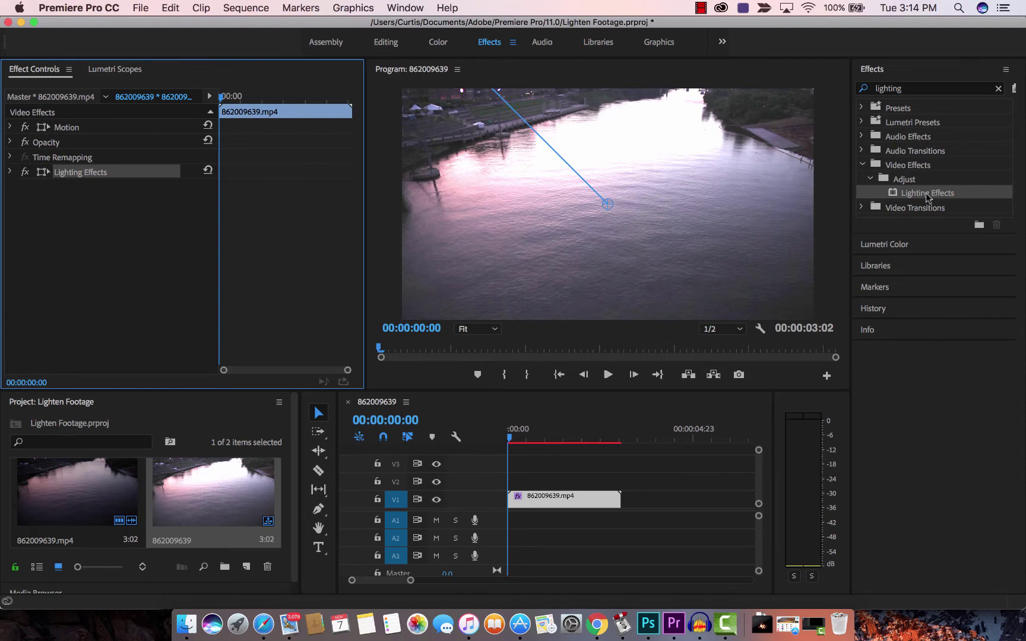
mouse_move(927, 199)
mouse_down()
mouse_move(202, 188)
mouse_move(112, 201)
mouse_up()
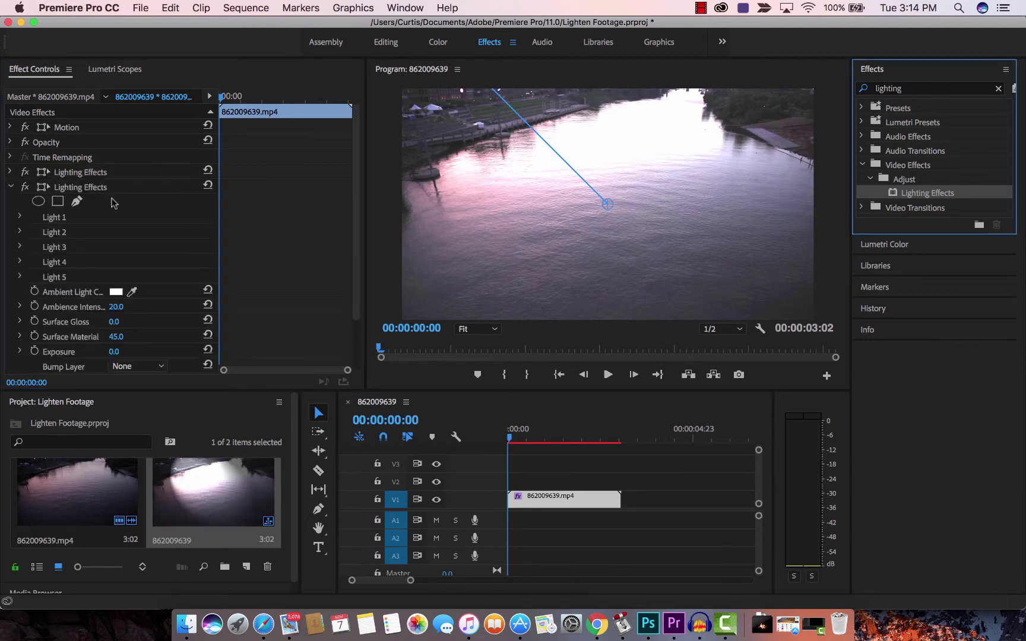
click(92, 192)
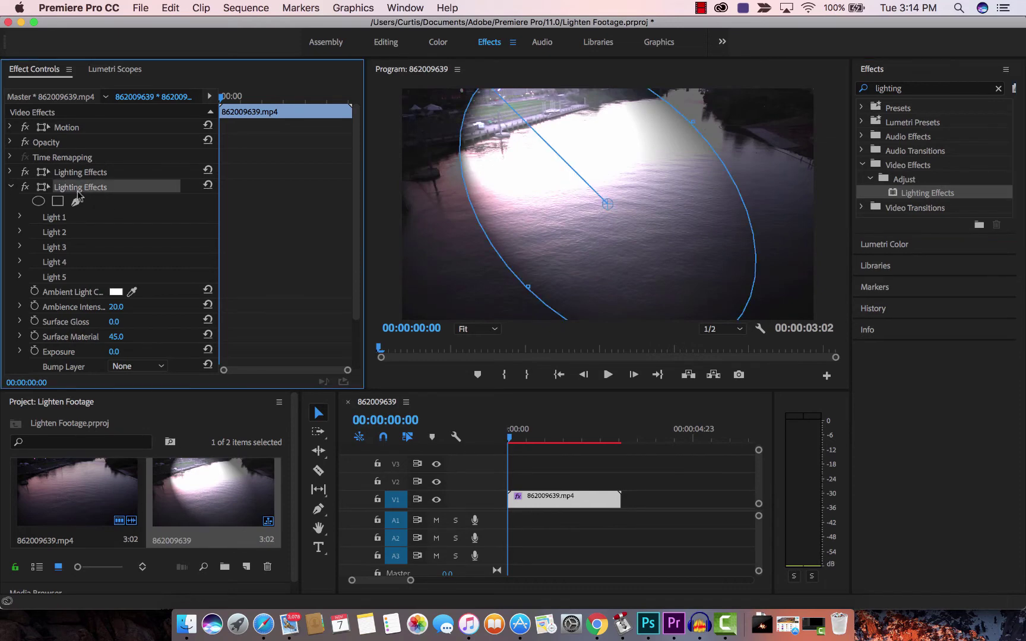
click(25, 187)
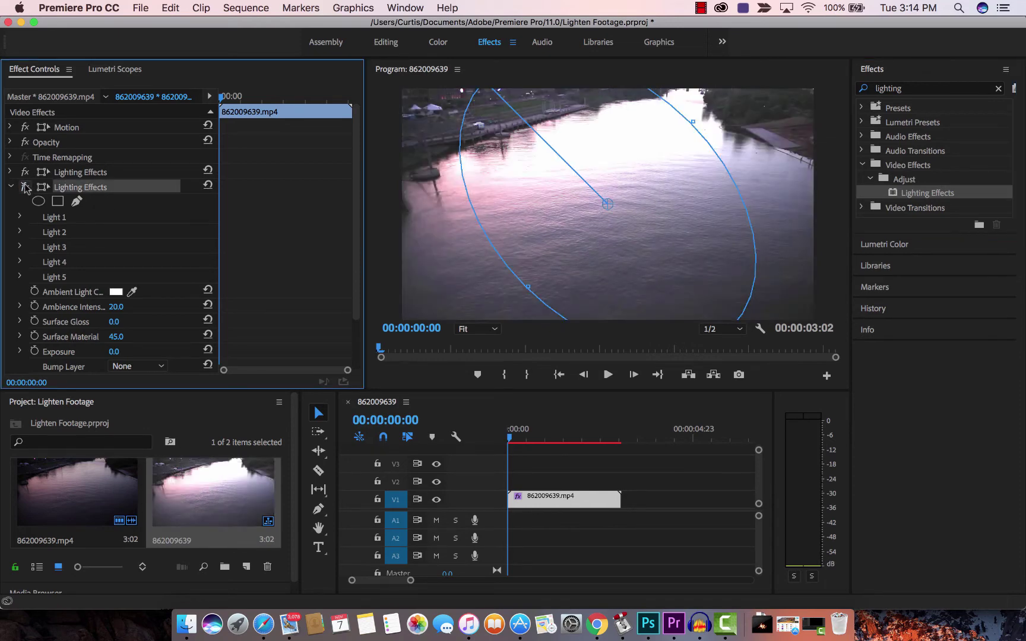
click(25, 187)
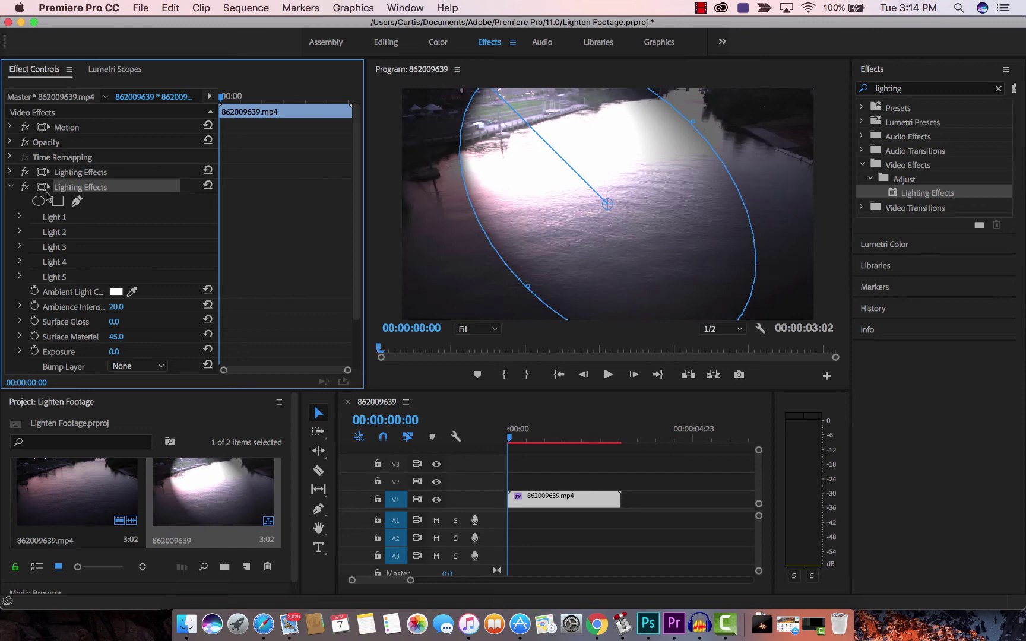
Step: Set the second effect's Light 1 to Directional and collapse its settings
click(20, 216)
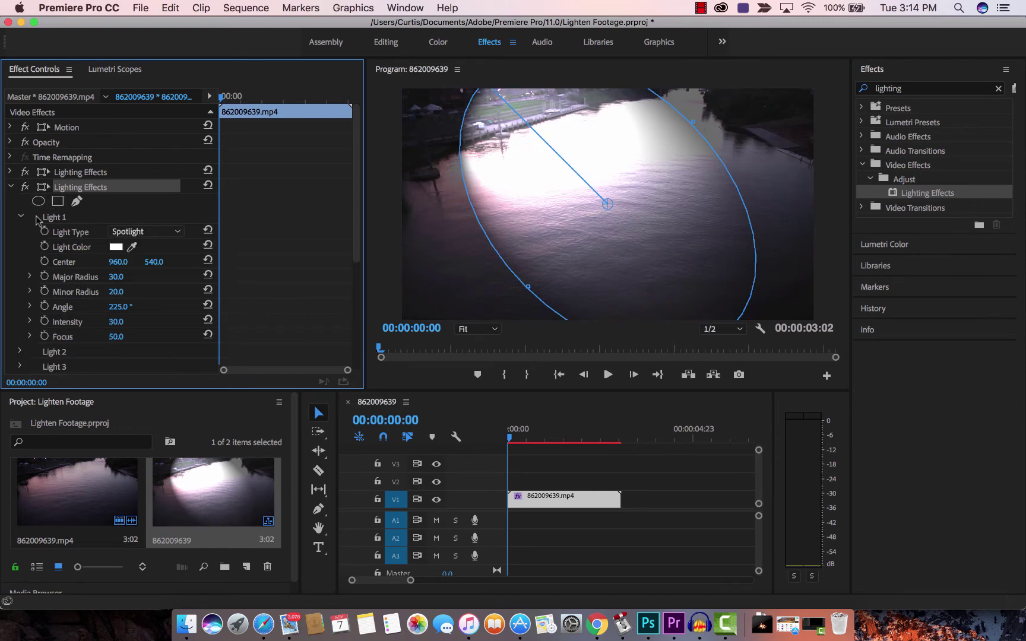
click(131, 233)
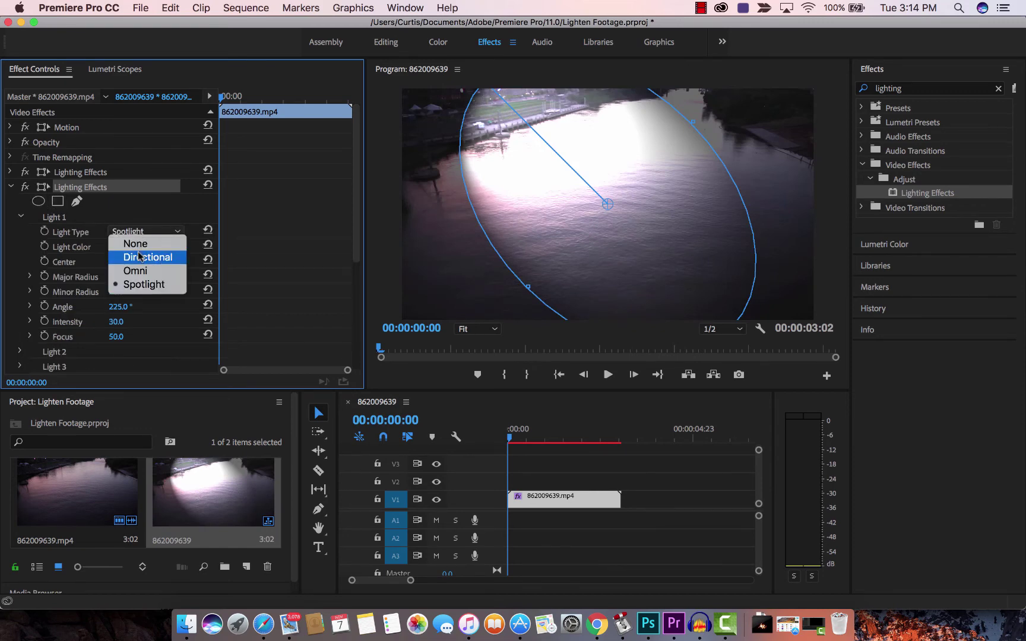
click(140, 256)
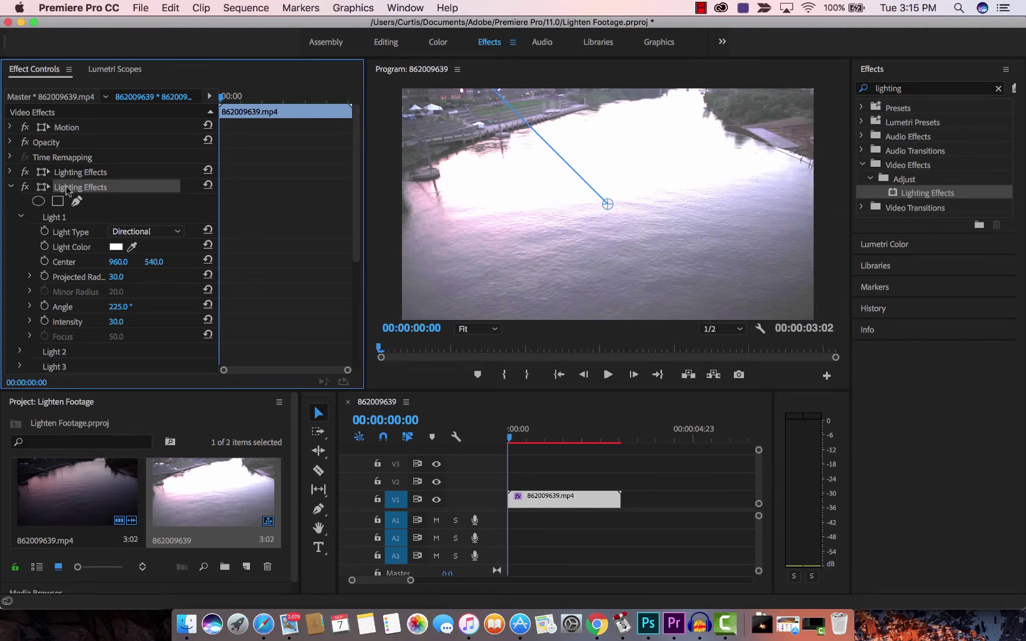
click(11, 187)
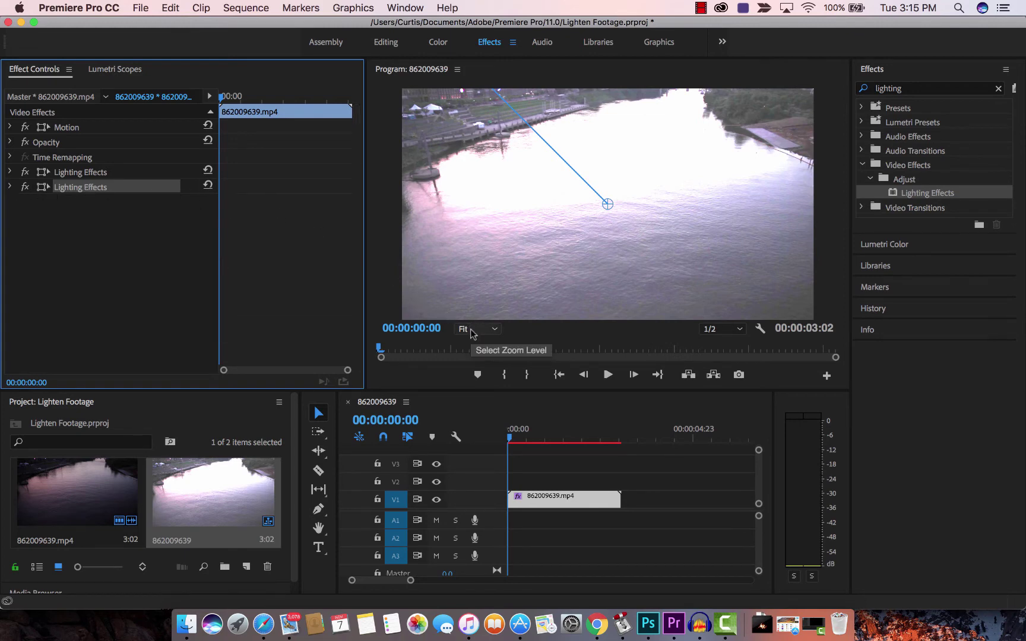
Step: Expand the second Lighting Effects, set the Program monitor to 25%, and choose its pen mask
click(11, 186)
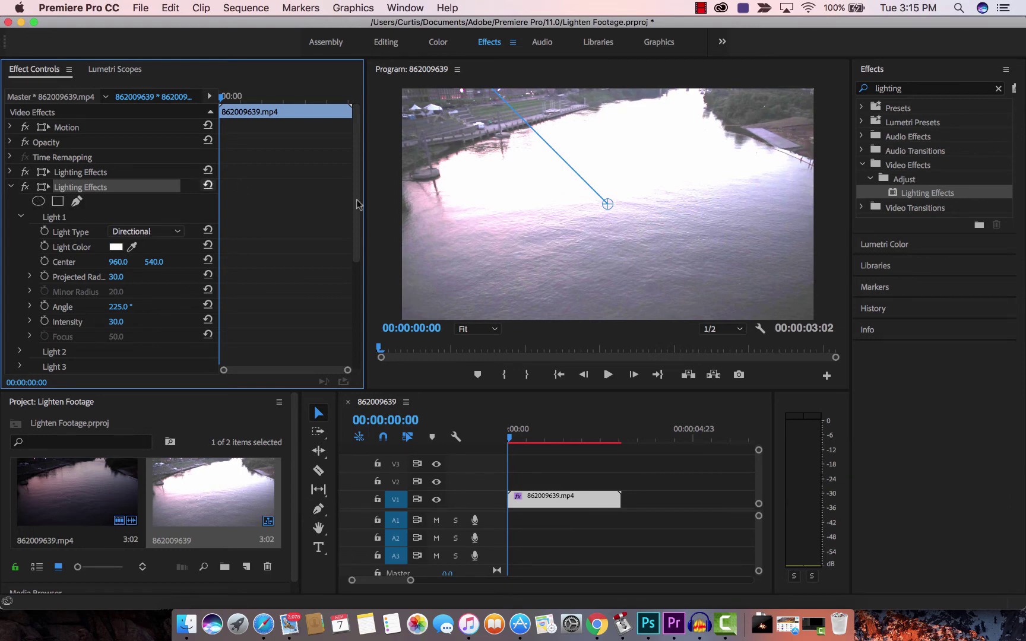
click(484, 330)
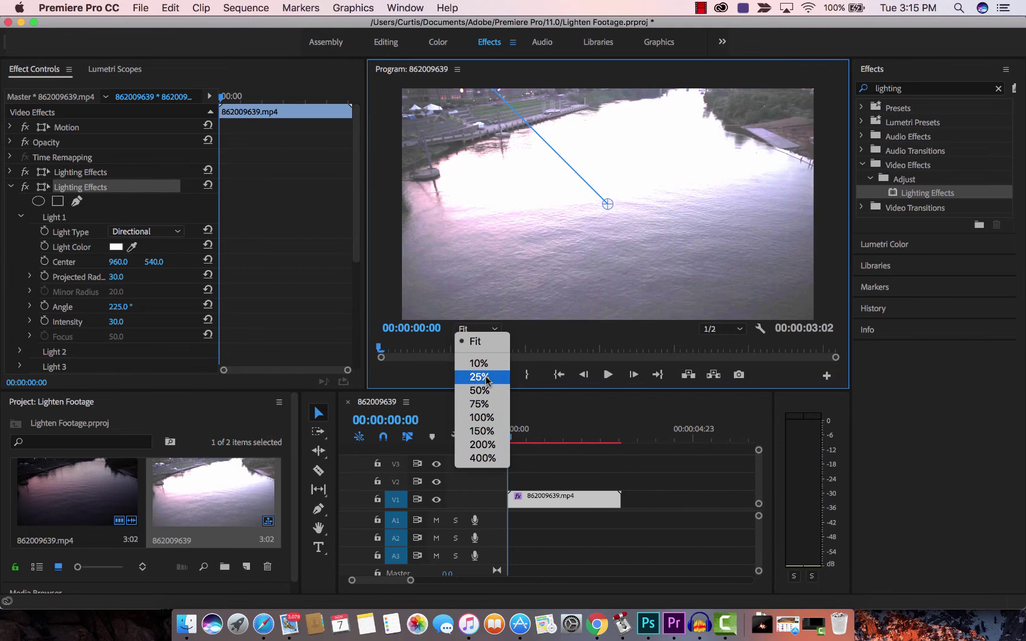
click(479, 377)
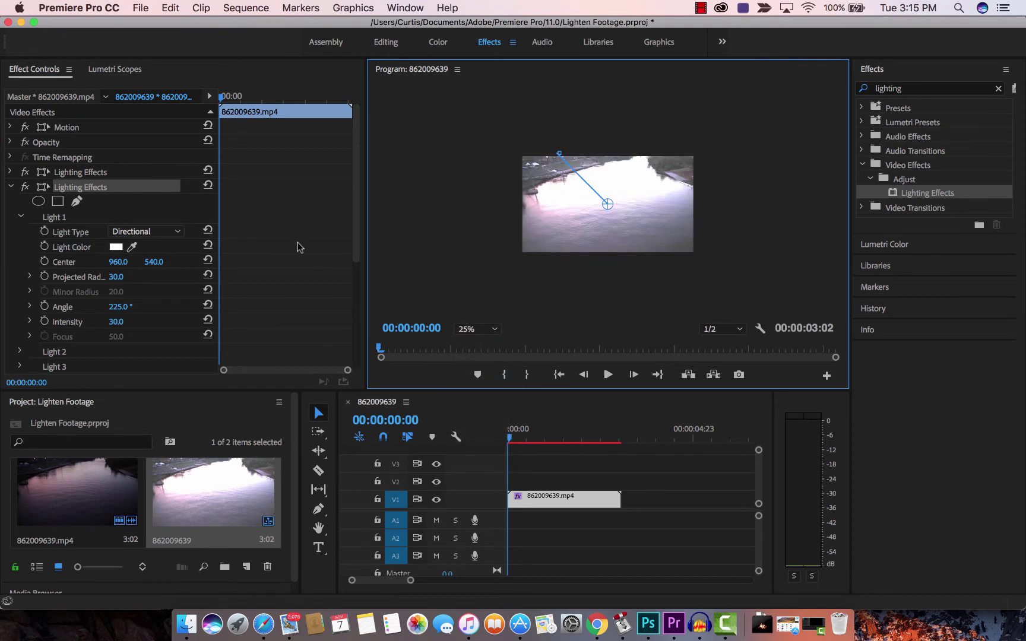
click(105, 191)
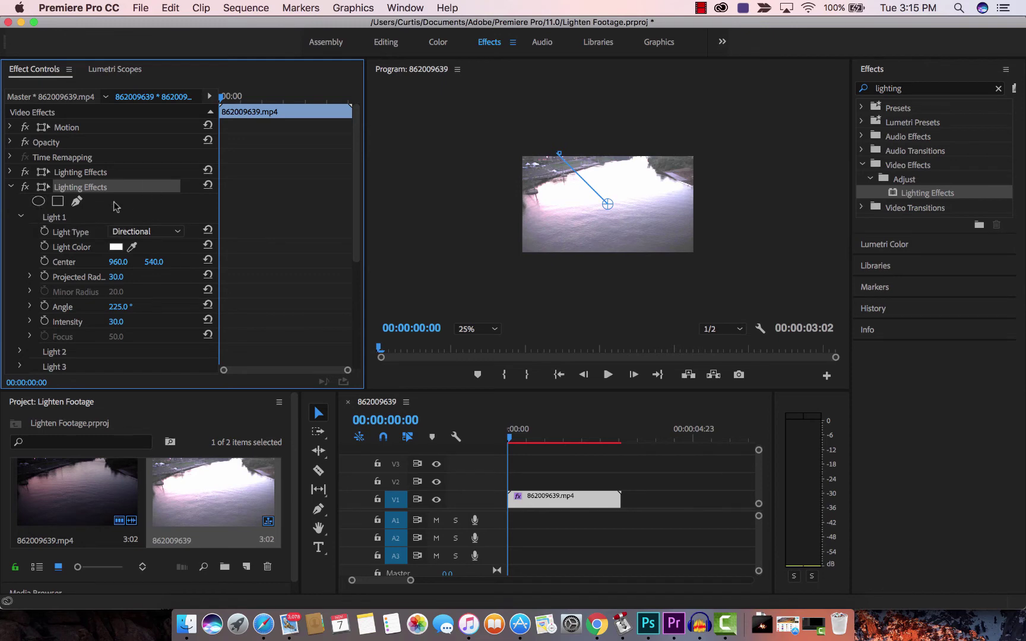
Step: Start the freehand mask at the left shoreline and set the preview to 50%
click(73, 202)
click(74, 202)
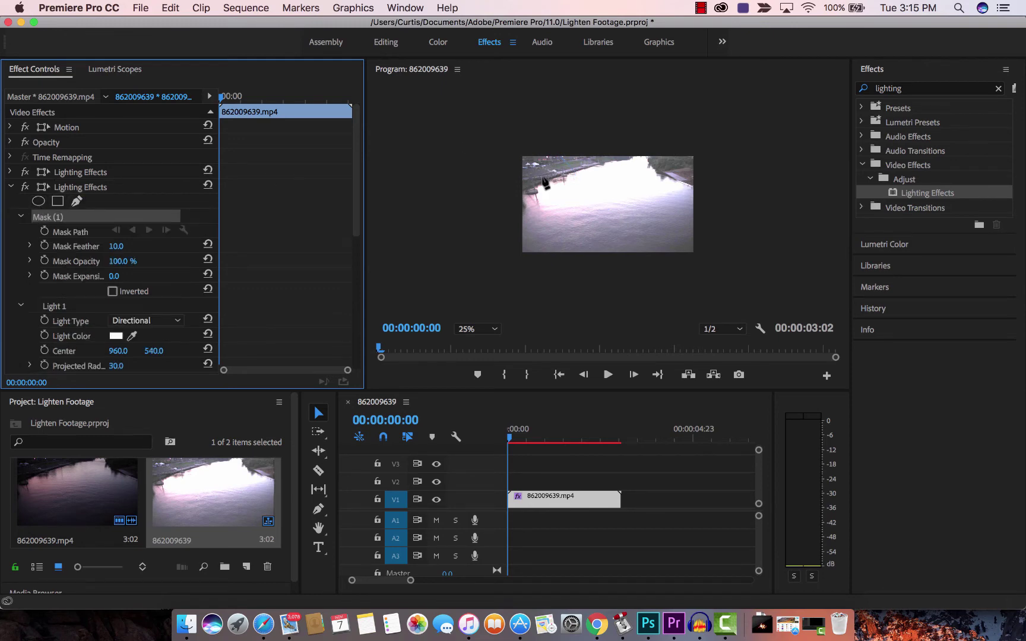
click(479, 329)
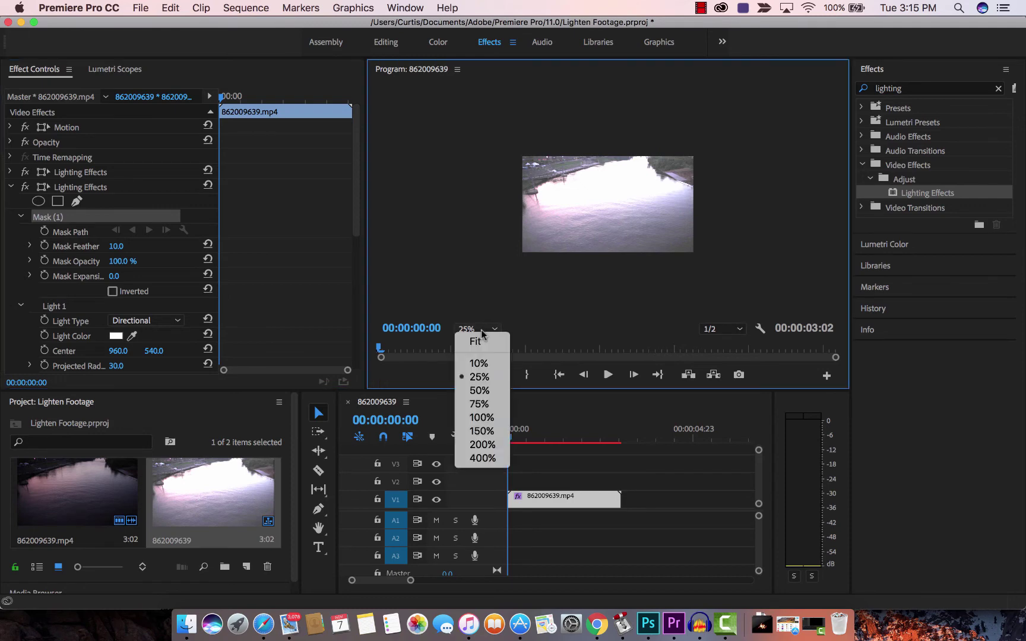
click(479, 390)
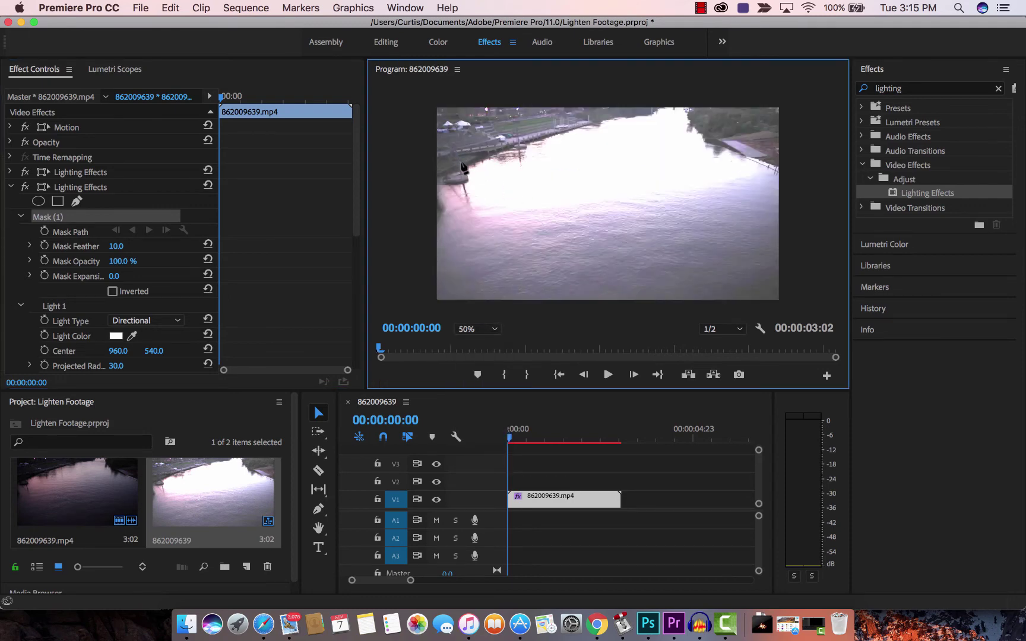
Step: Outline the bright water toward the right shore and far edge, then close the mask
click(469, 213)
click(624, 206)
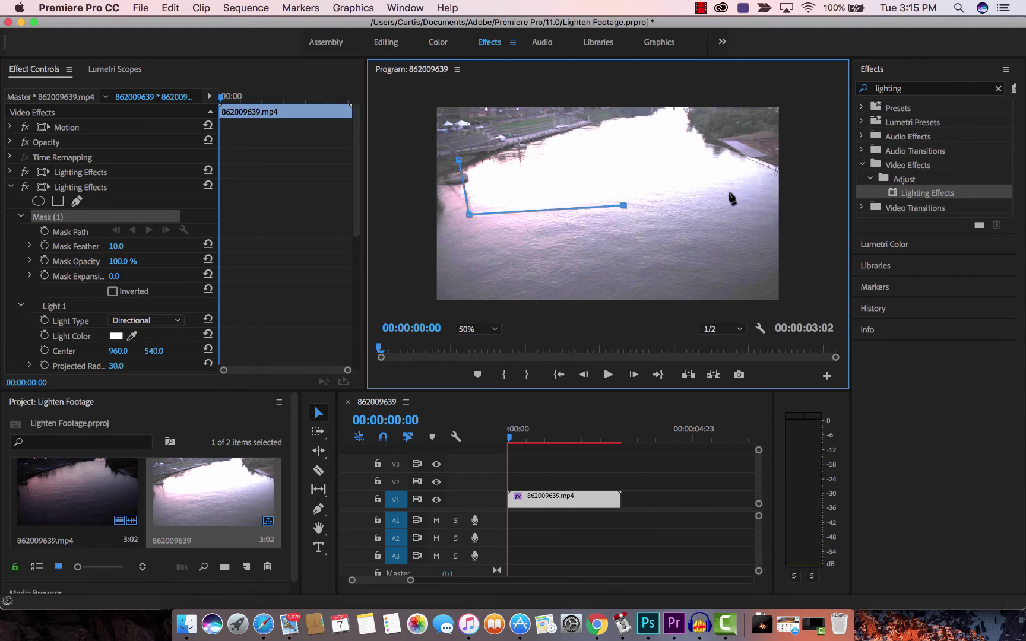
click(696, 193)
click(773, 171)
click(720, 145)
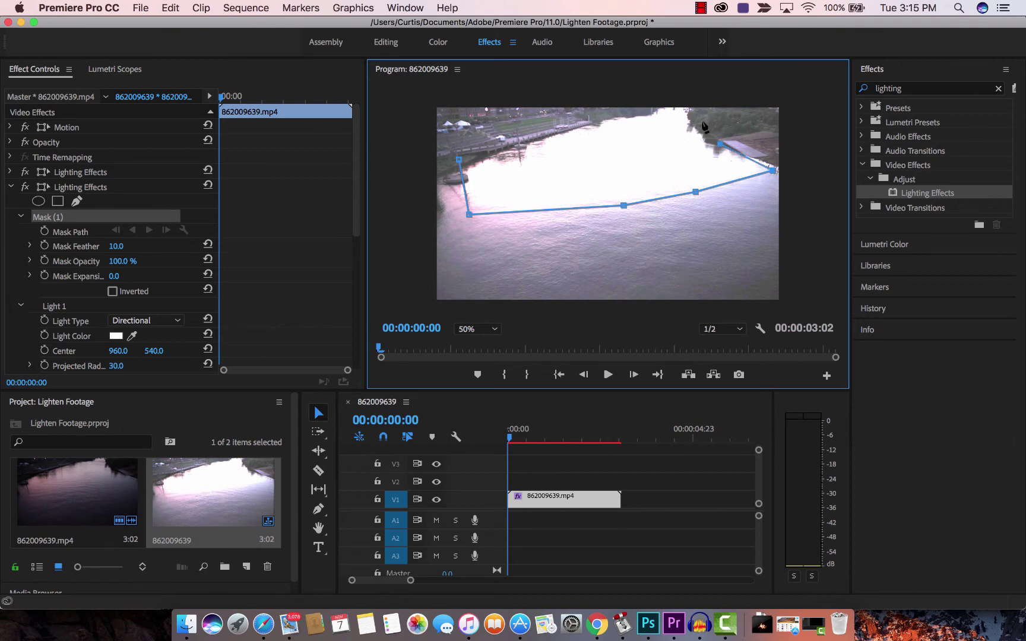
click(702, 135)
click(694, 96)
click(650, 96)
click(656, 114)
click(458, 160)
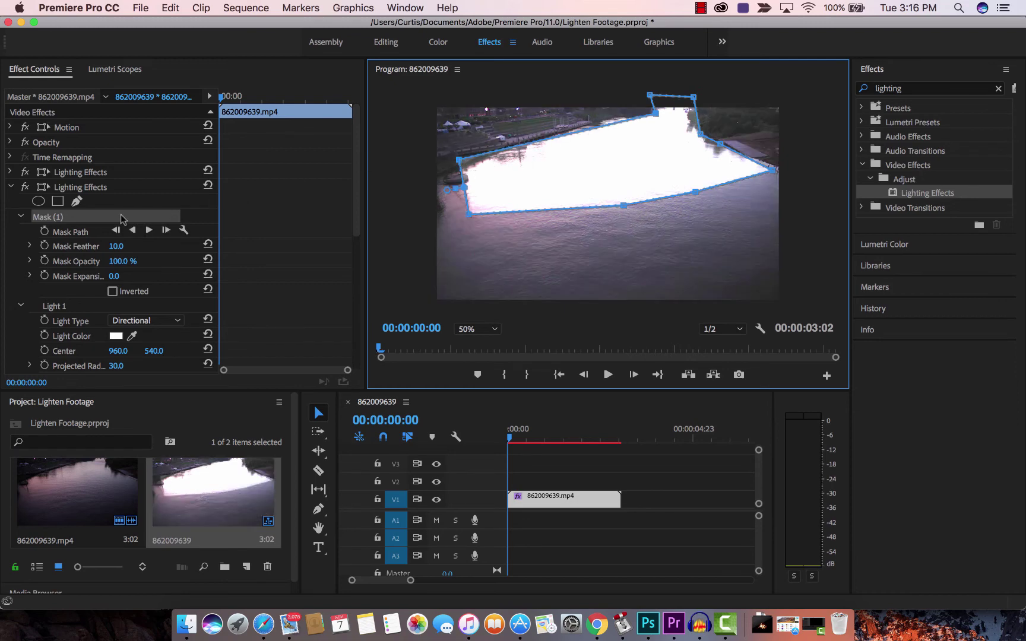
Step: Try Spotlight and a larger Projected Radius, undoing both back to Directional and 30
click(71, 220)
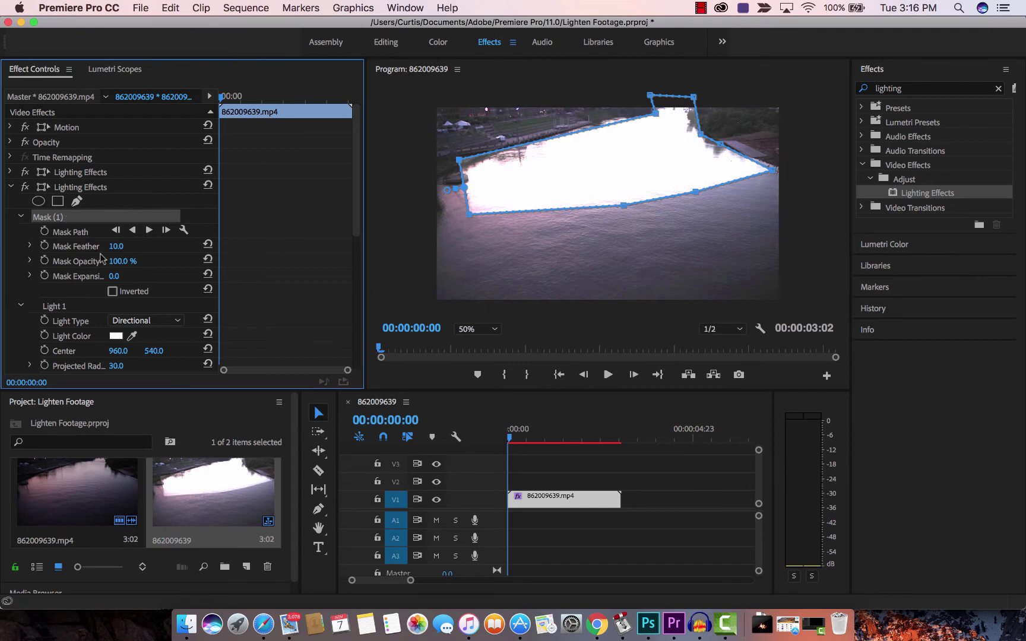
click(147, 320)
click(129, 320)
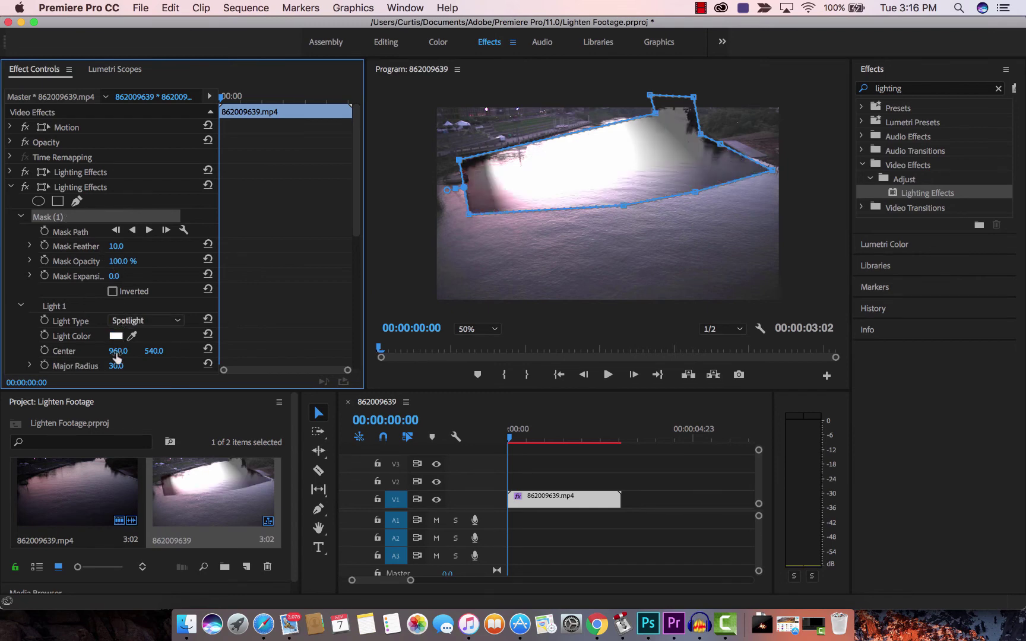
key(super+z)
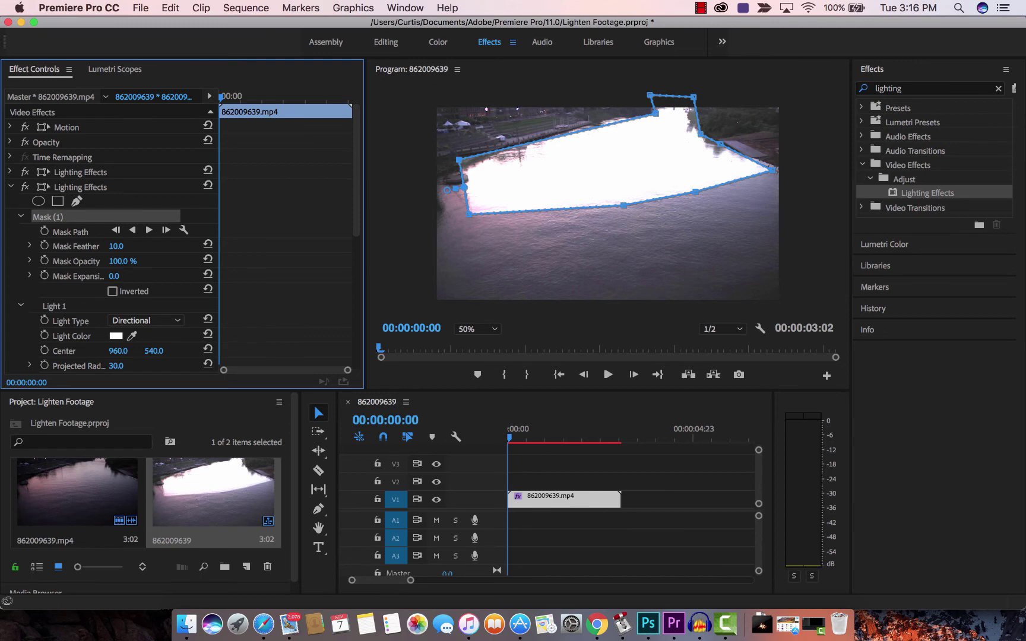
drag(116, 366, 129, 367)
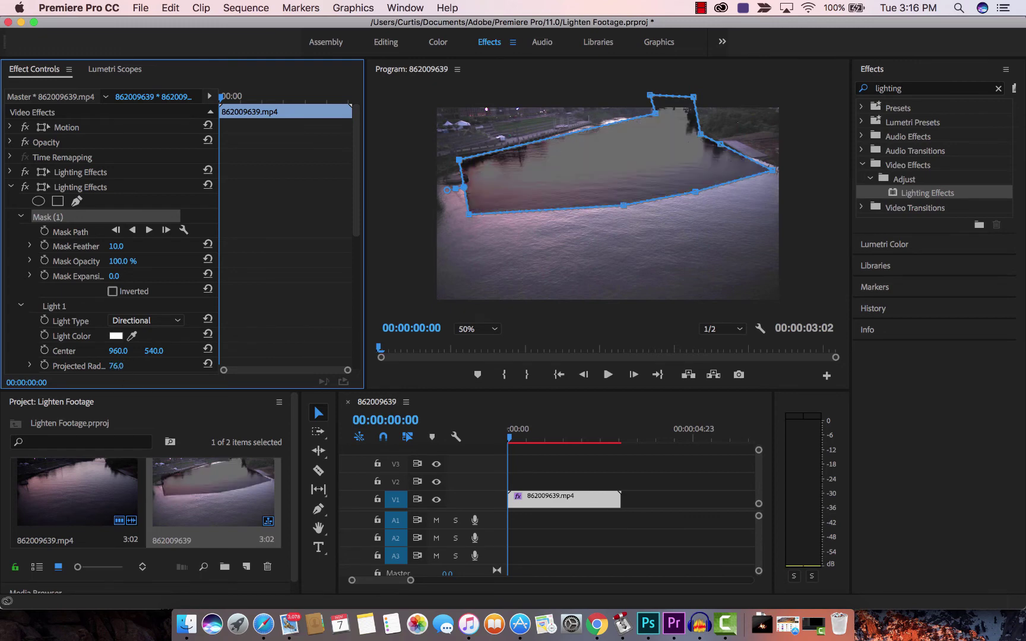
click(127, 364)
drag(355, 236, 353, 261)
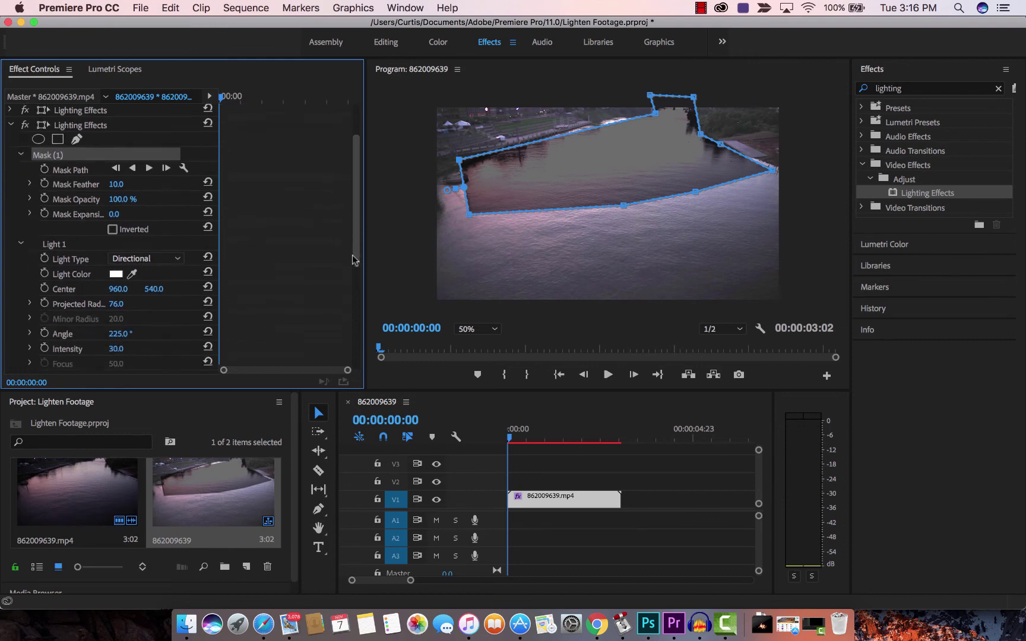
key(super+z)
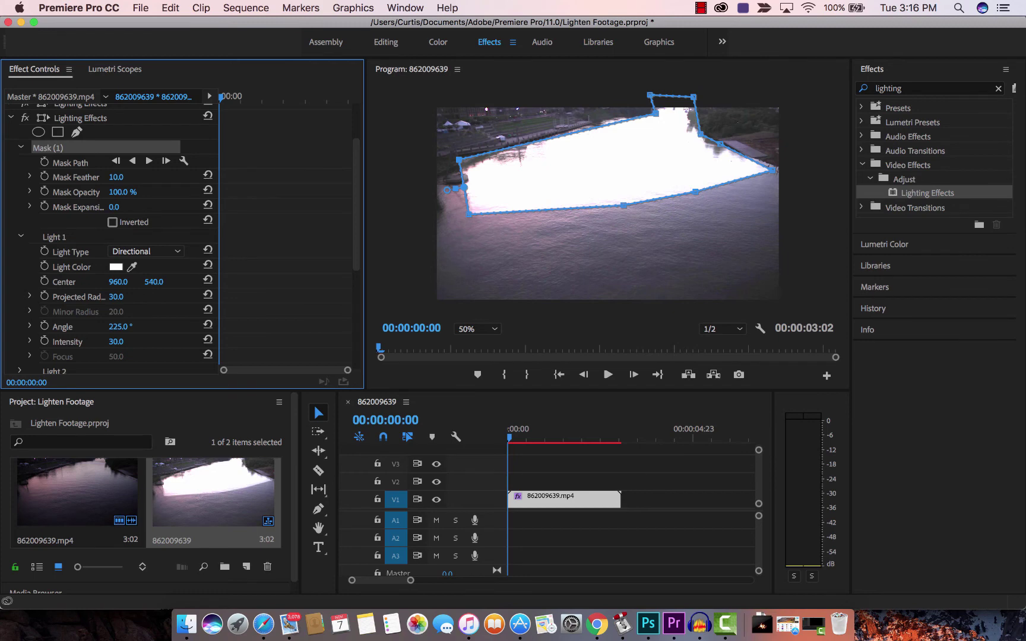
Step: Lower Light 1's intensity to 9.0
click(77, 345)
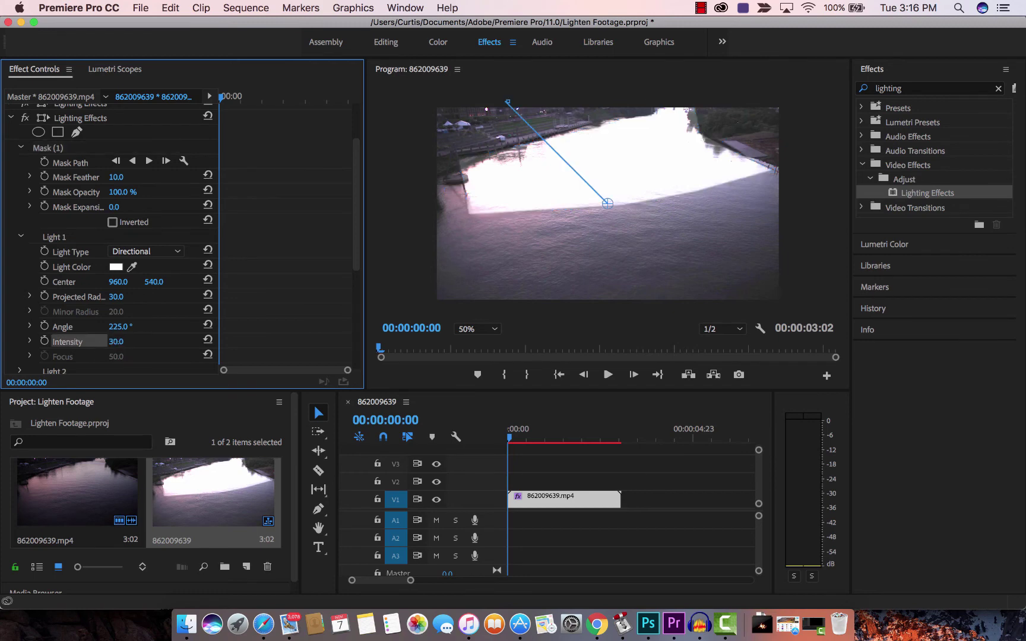
drag(117, 341, 105, 342)
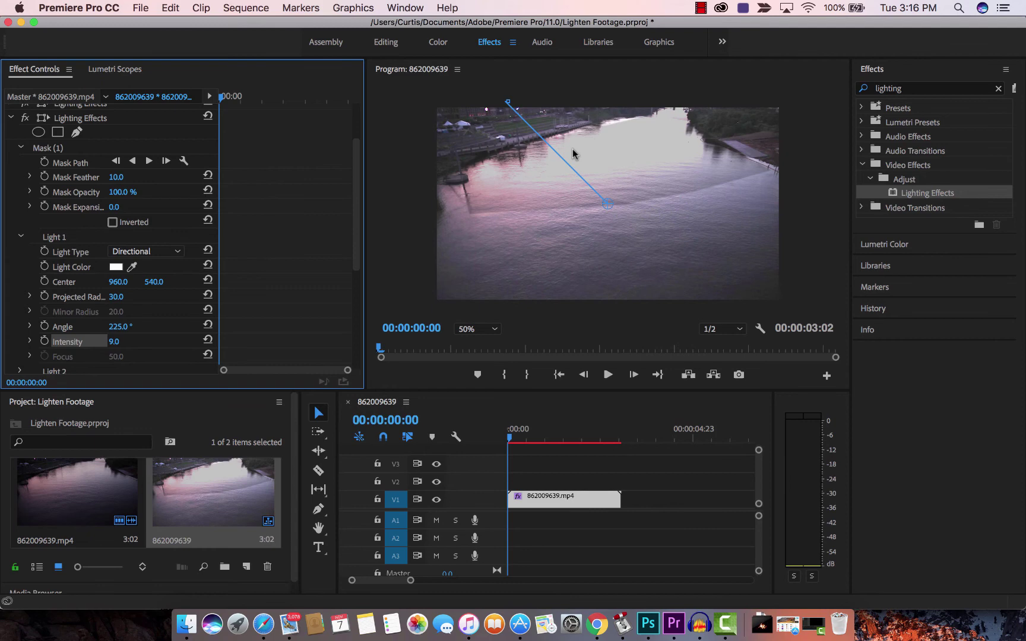
click(402, 202)
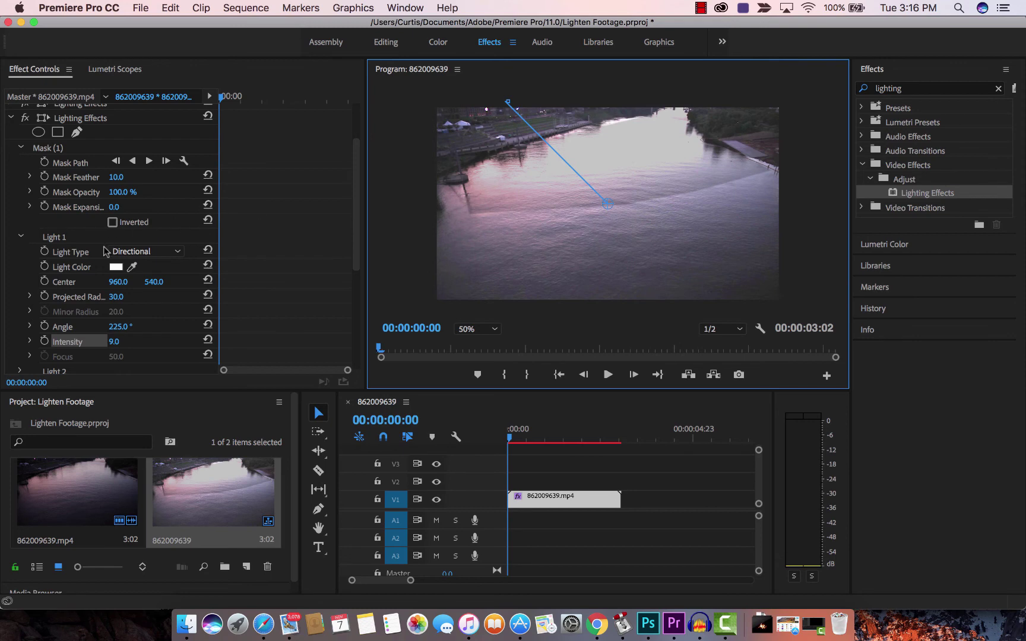
Step: Set the water mask's feather to 166.0 and expansion to 13.0
click(76, 298)
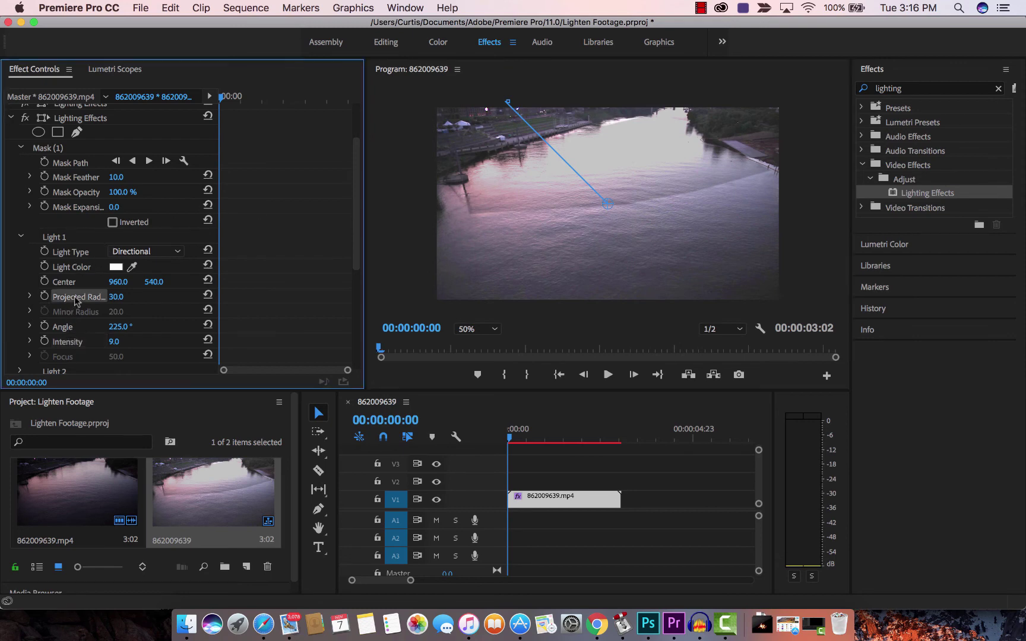
scroll(76, 301, down, 3)
scroll(76, 301, down, 3)
scroll(75, 301, down, 2)
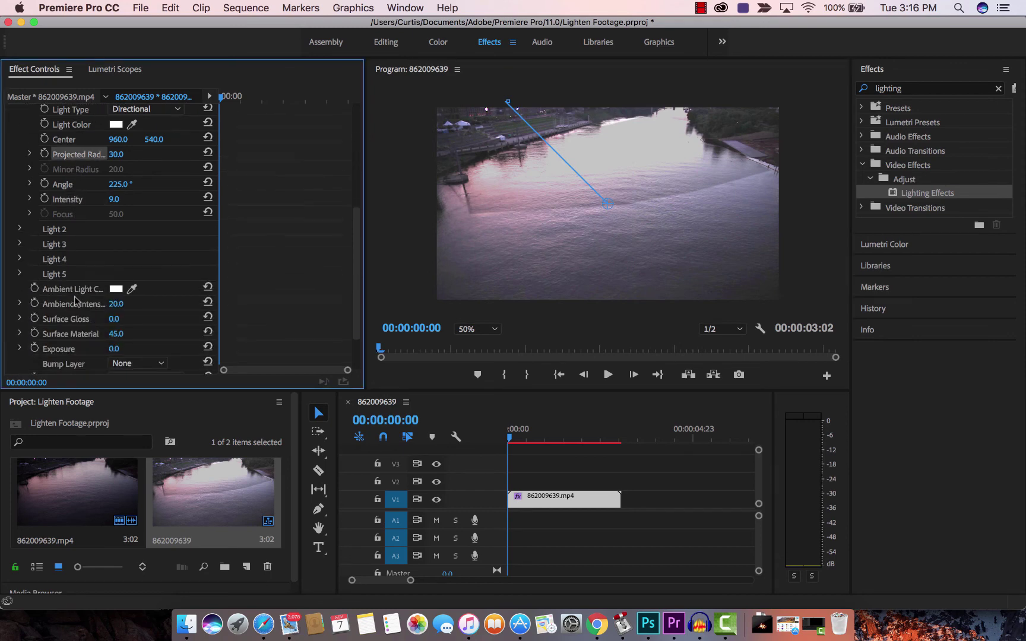
scroll(75, 300, up, 8)
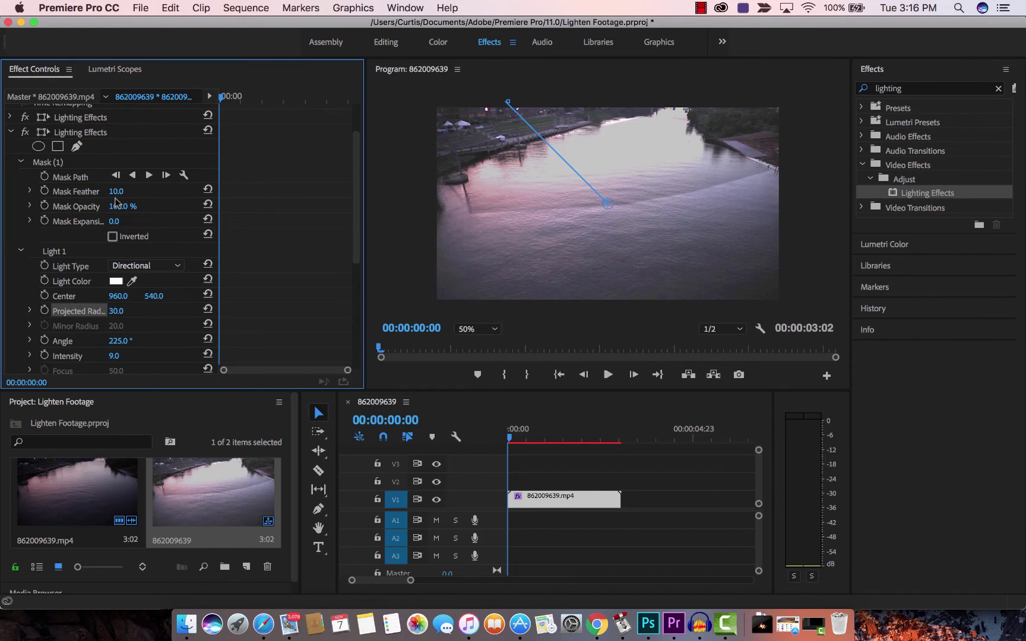
drag(114, 208, 133, 191)
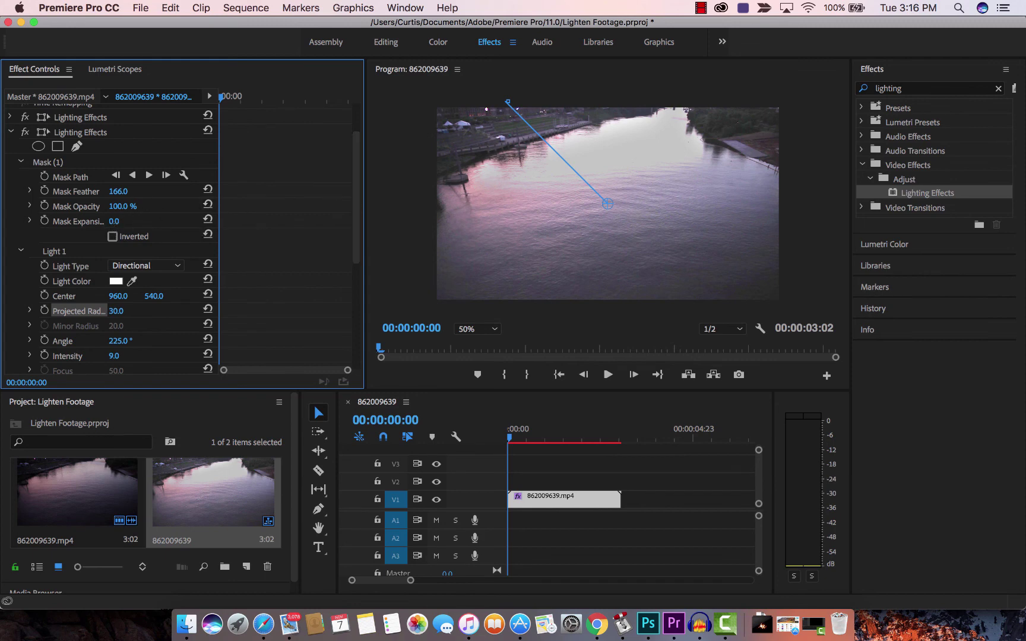
drag(116, 222, 126, 221)
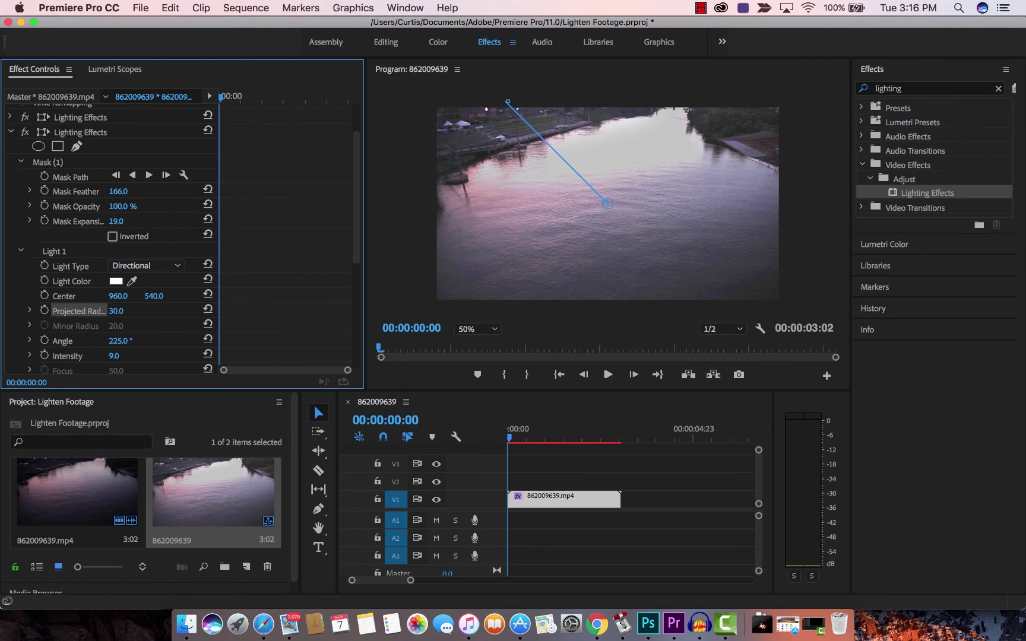
click(410, 214)
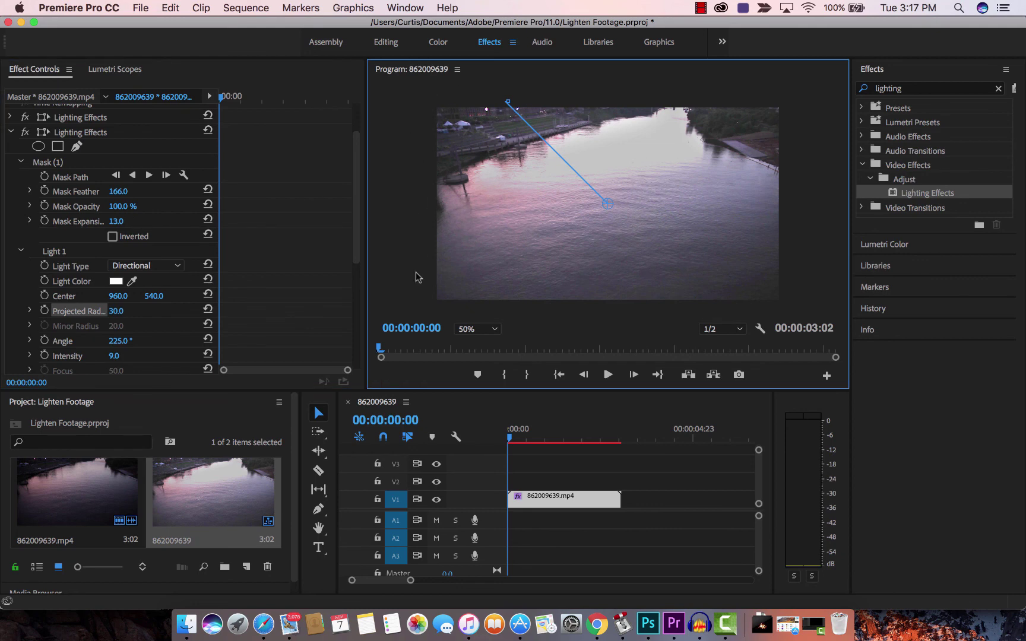
scroll(83, 138, up, 3)
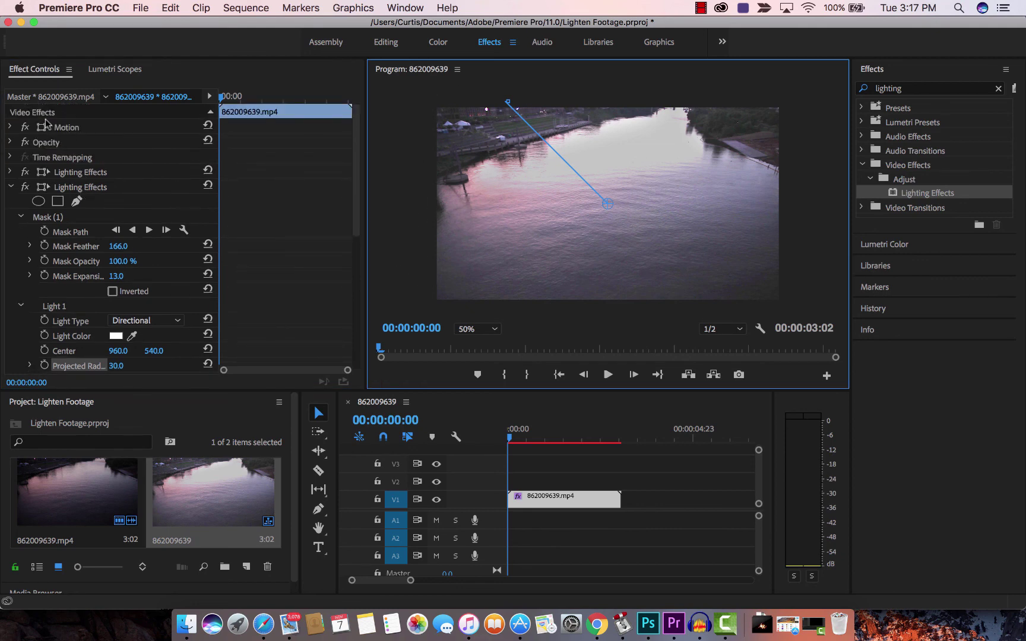
click(59, 163)
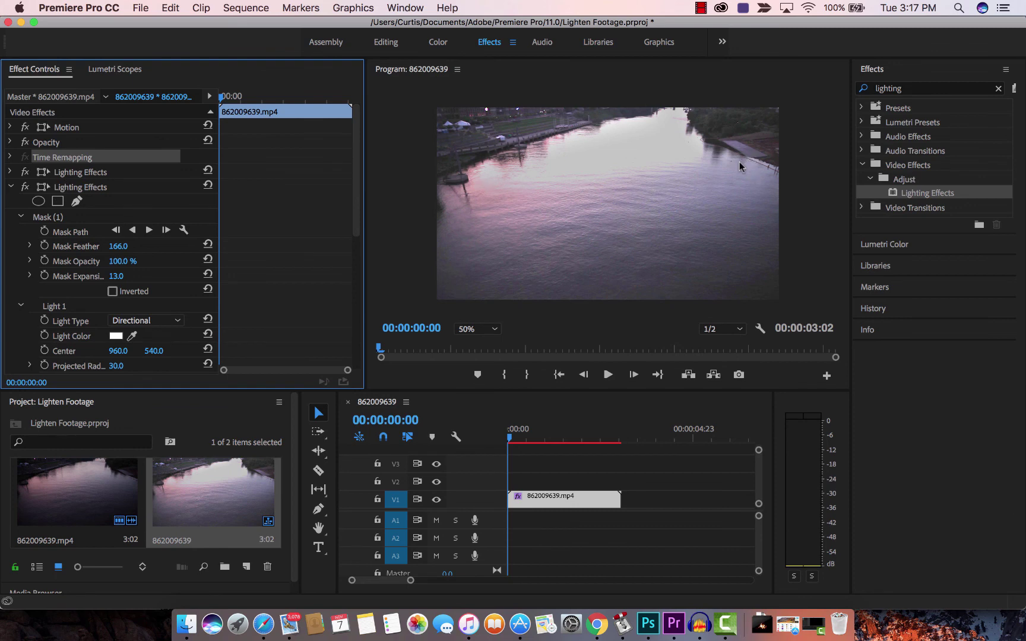
click(25, 173)
click(25, 172)
click(24, 187)
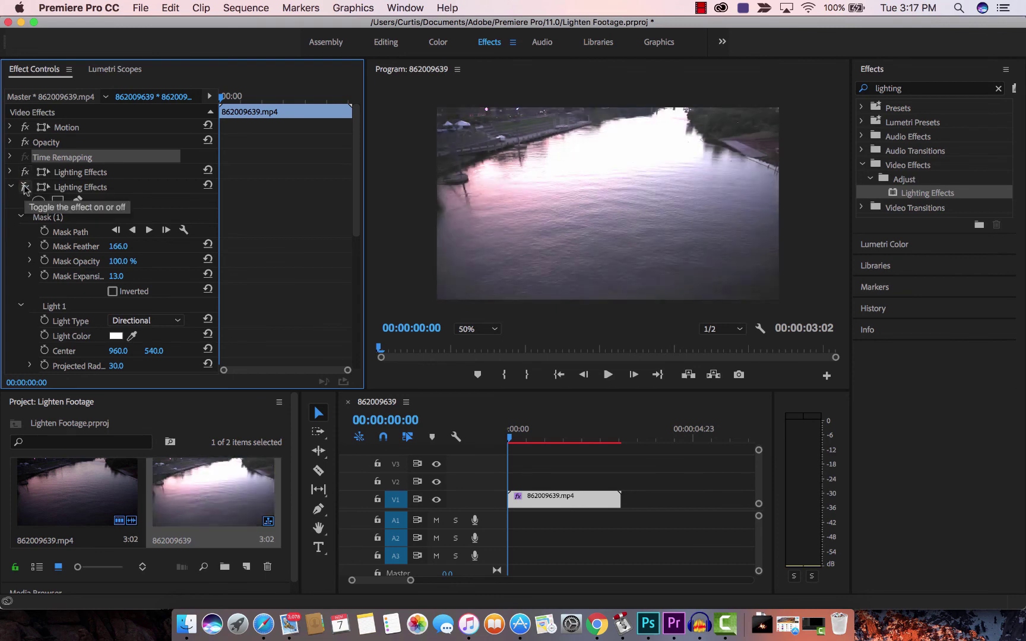
click(25, 189)
click(411, 215)
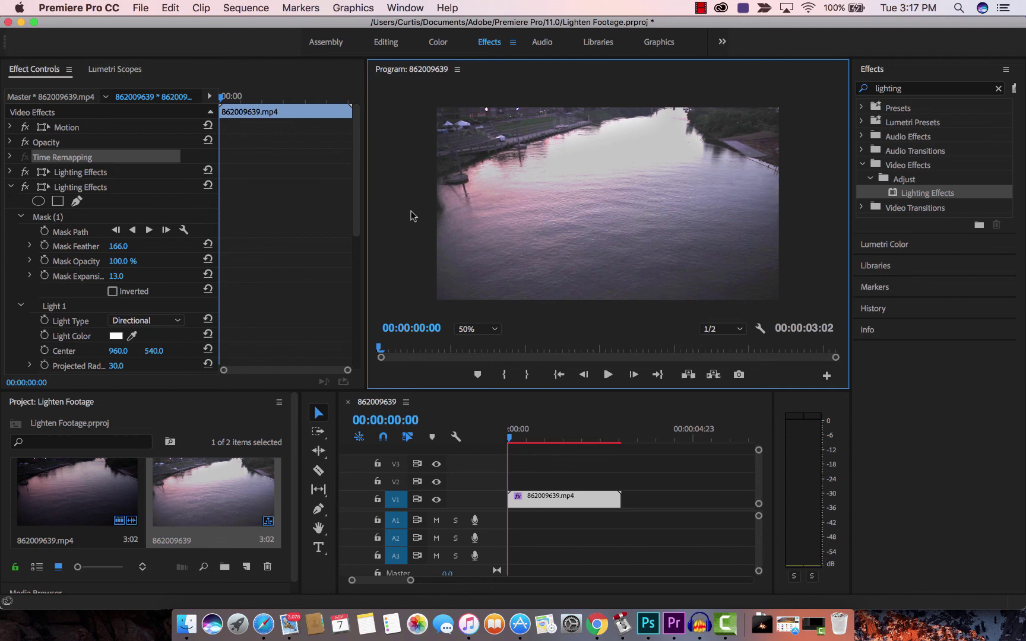